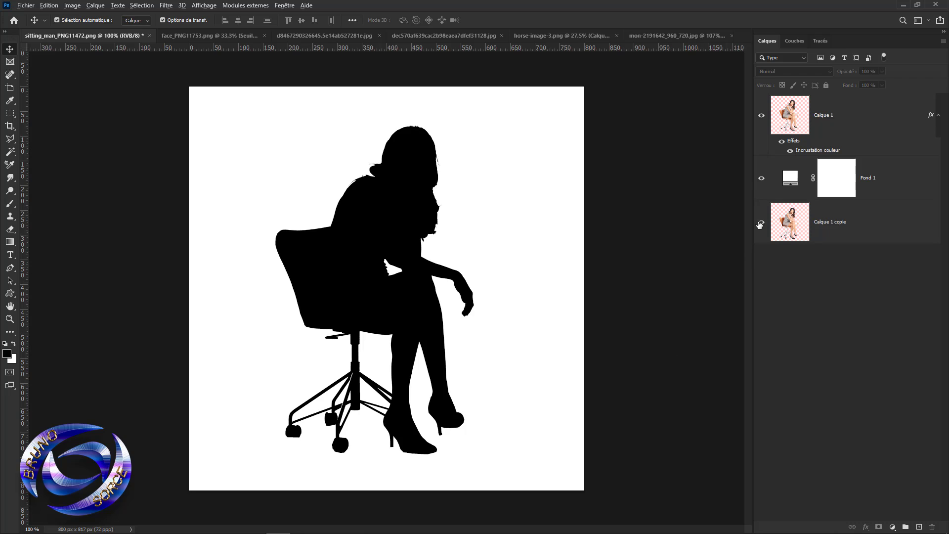
Compare the finished silhouette of the seated woman with its original photo, and look through the black-and-white portrait examples in the other documents.
alt+click(762, 222)
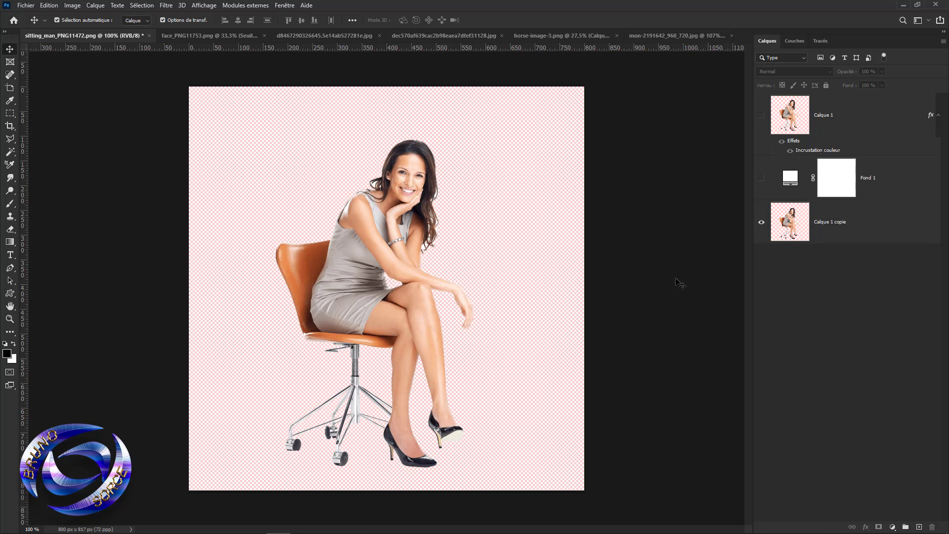
alt+click(761, 222)
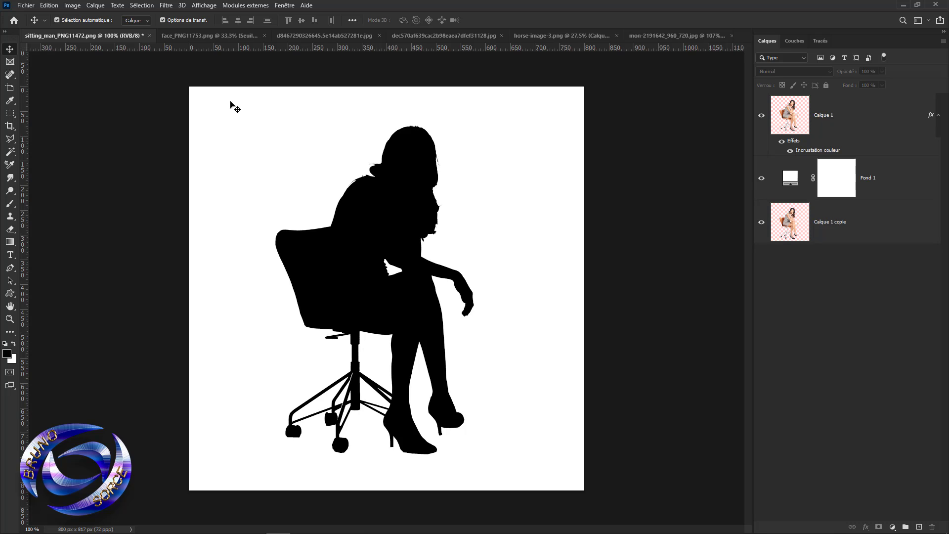
click(216, 37)
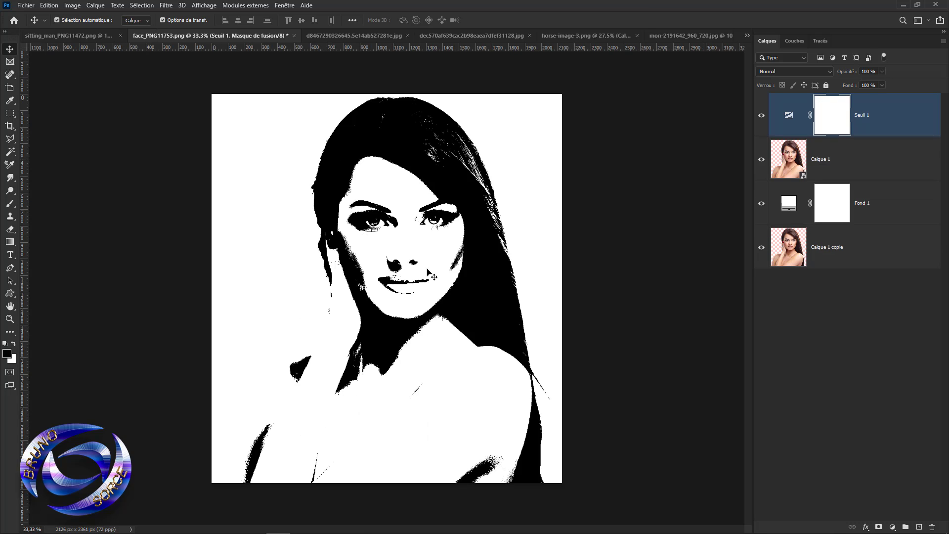
alt+click(760, 249)
key(ctrl+Tab)
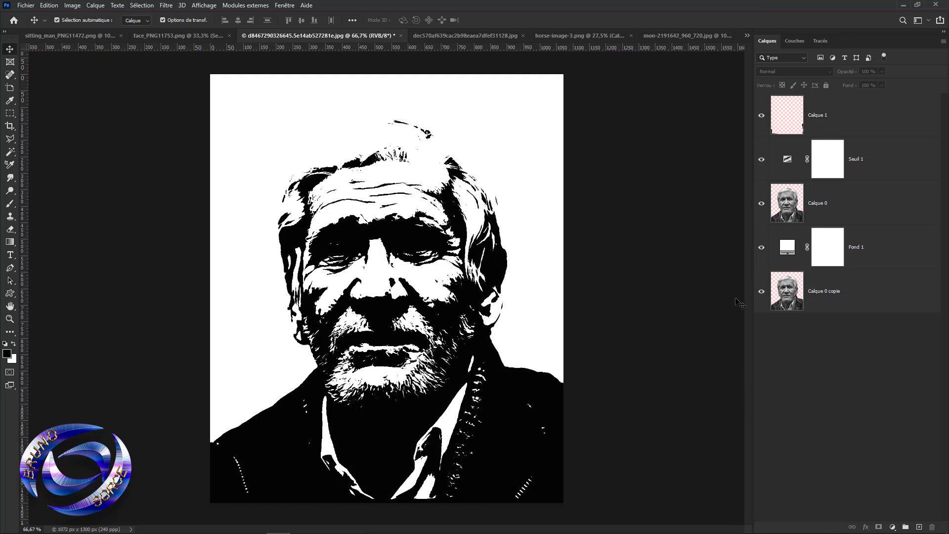
key(ctrl+Tab)
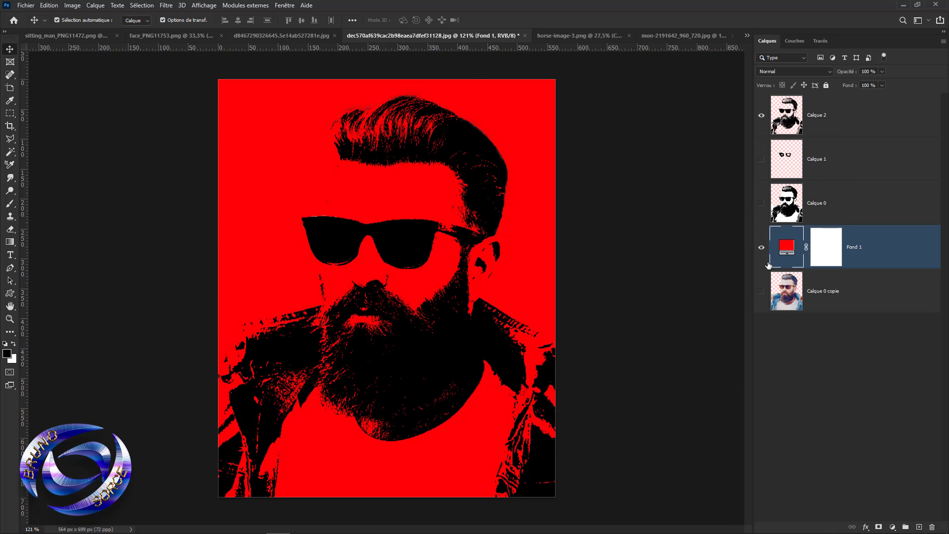
Try blue (1200ff) and magenta (fc00ff) as the fill colour behind the bearded man, and cancel the change.
double_click(785, 246)
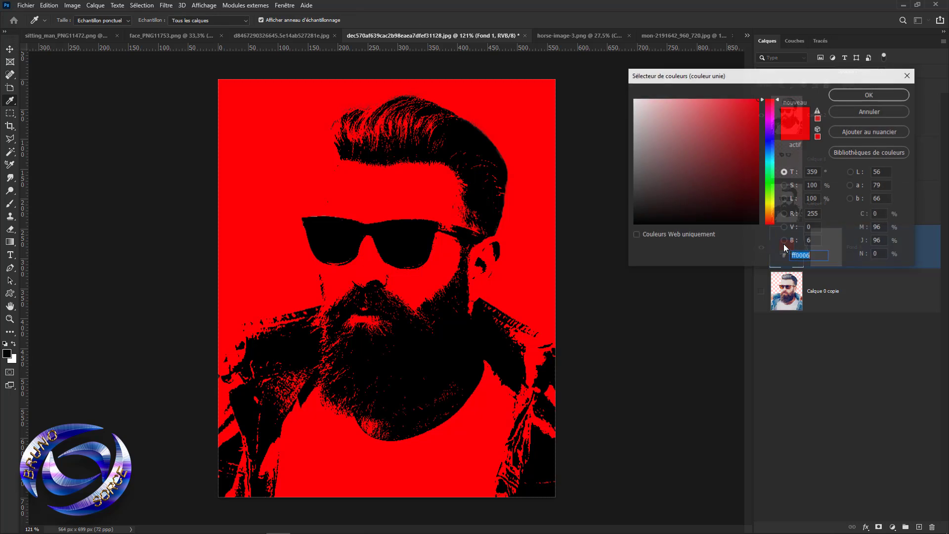
click(765, 139)
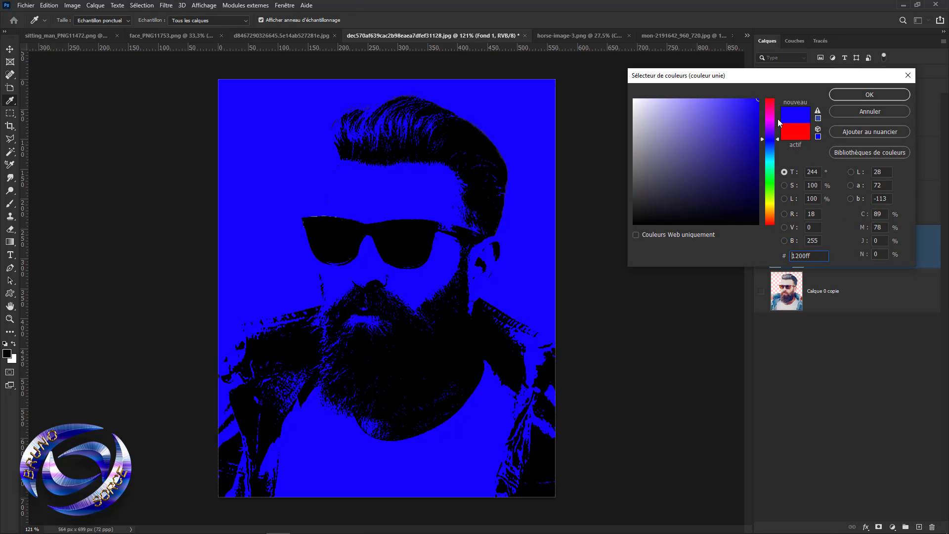
click(777, 120)
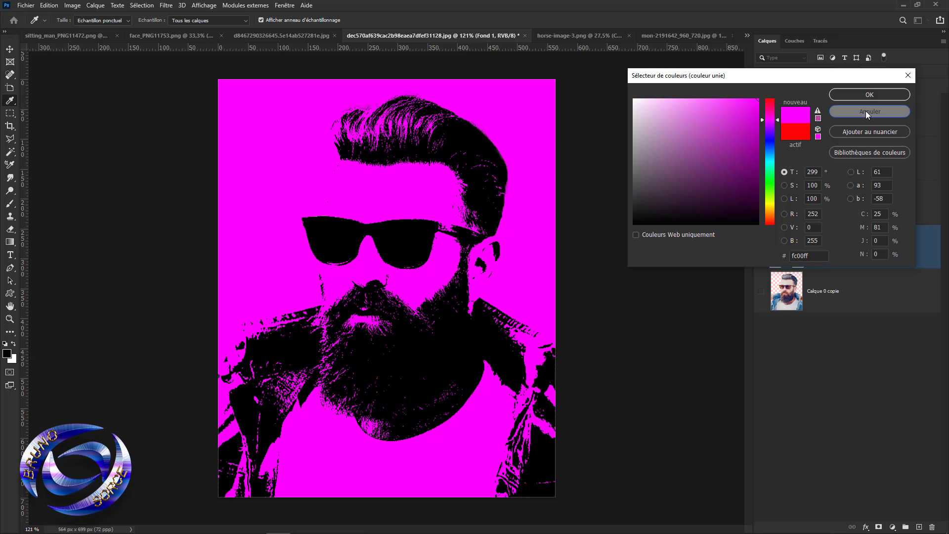
click(866, 111)
View the horse silhouette document and the sunset document, toggling the visibility of the sunset's plant and butterfly shape layer.
click(575, 35)
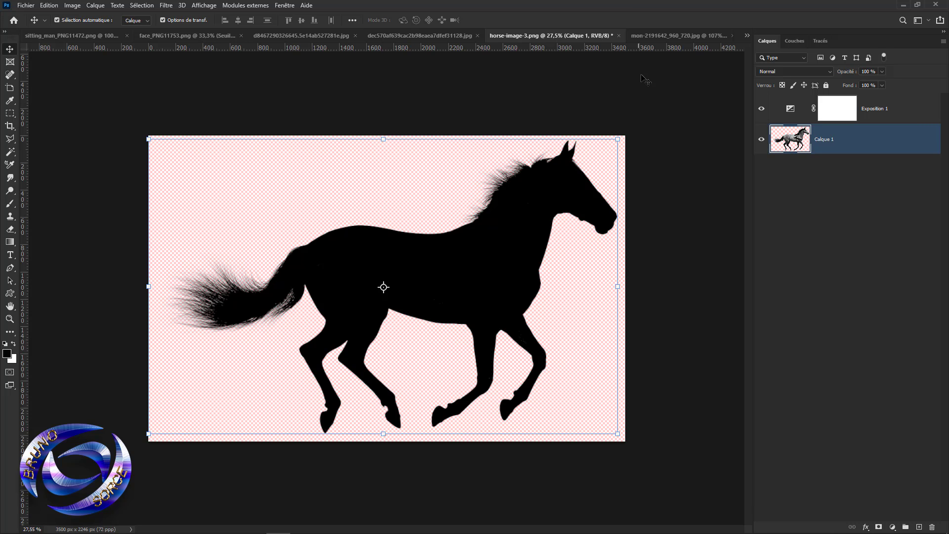
click(664, 36)
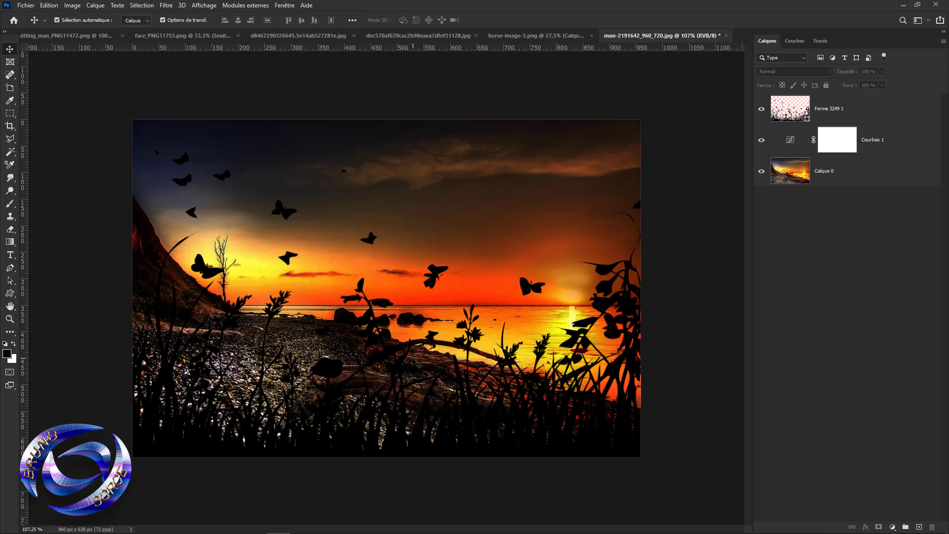
click(761, 109)
click(761, 110)
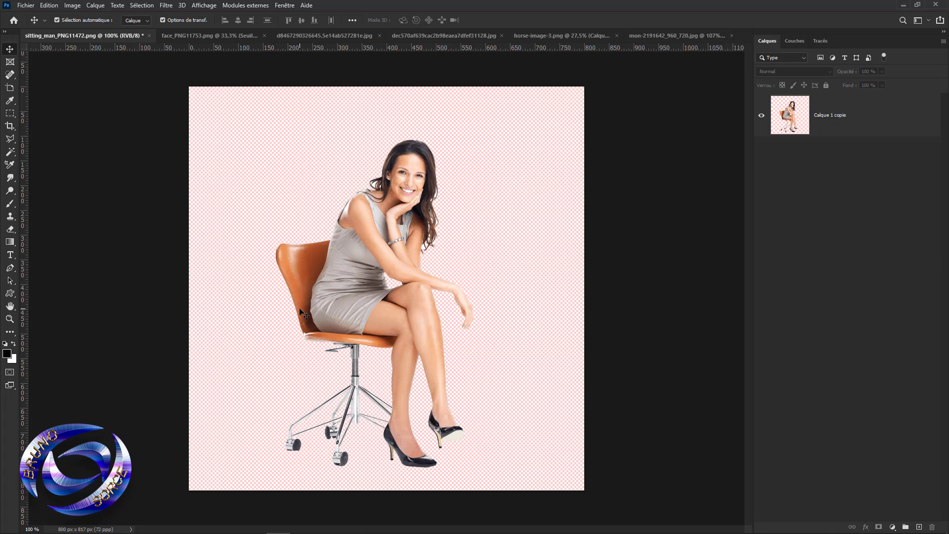
Duplicate the seated woman's layer and place a white (ffffff) solid colour fill layer between the two copies.
click(874, 123)
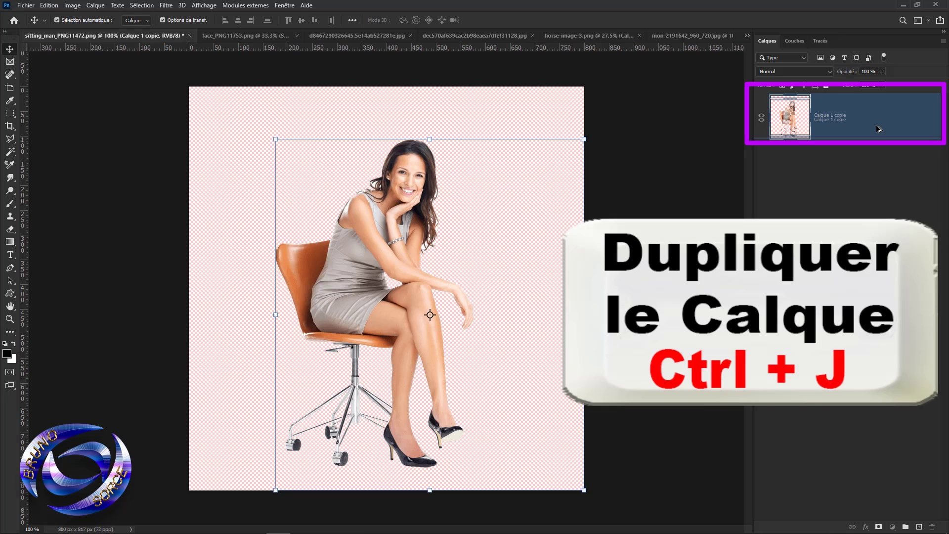
key(ctrl+j)
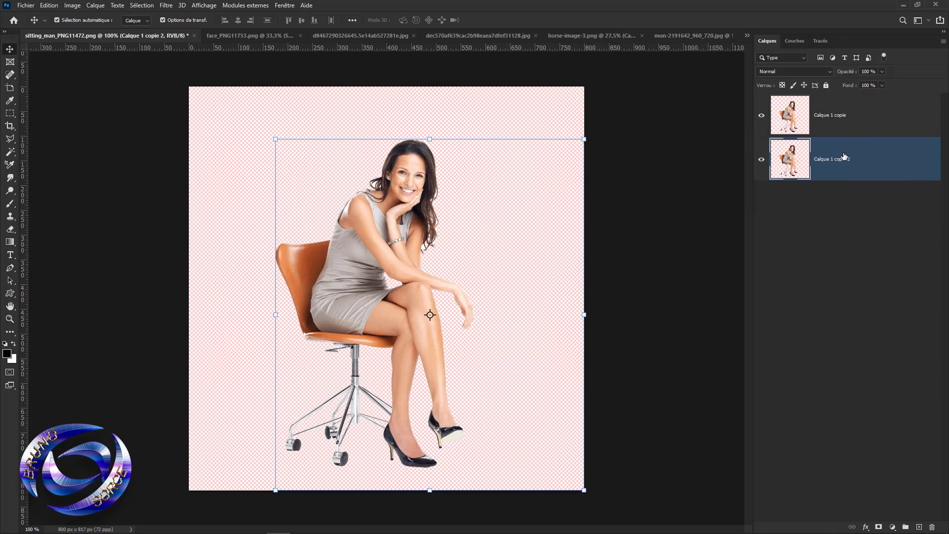
click(892, 527)
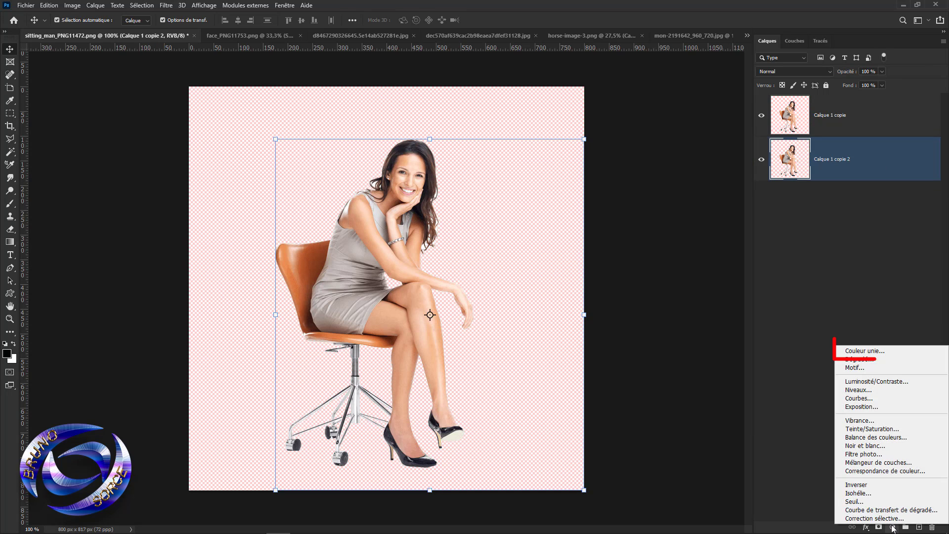
click(857, 351)
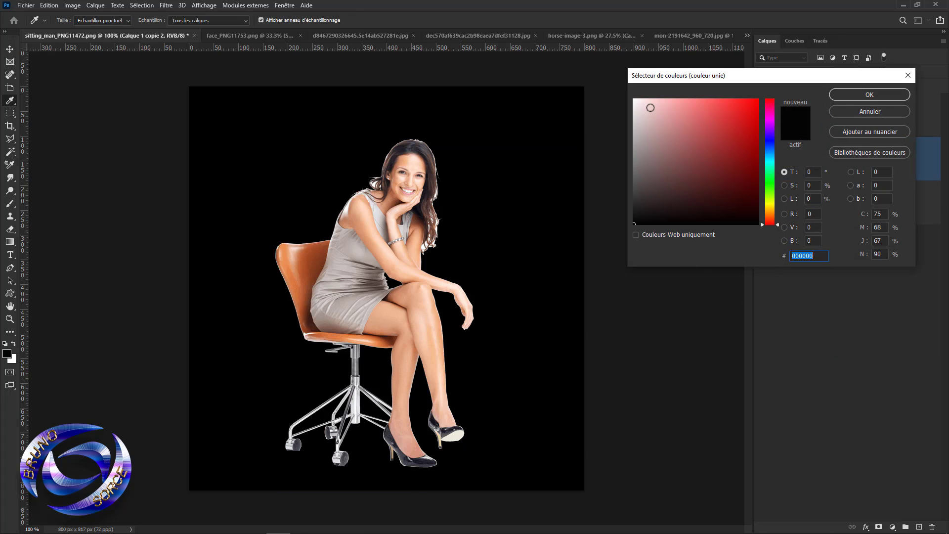
drag(651, 107, 632, 95)
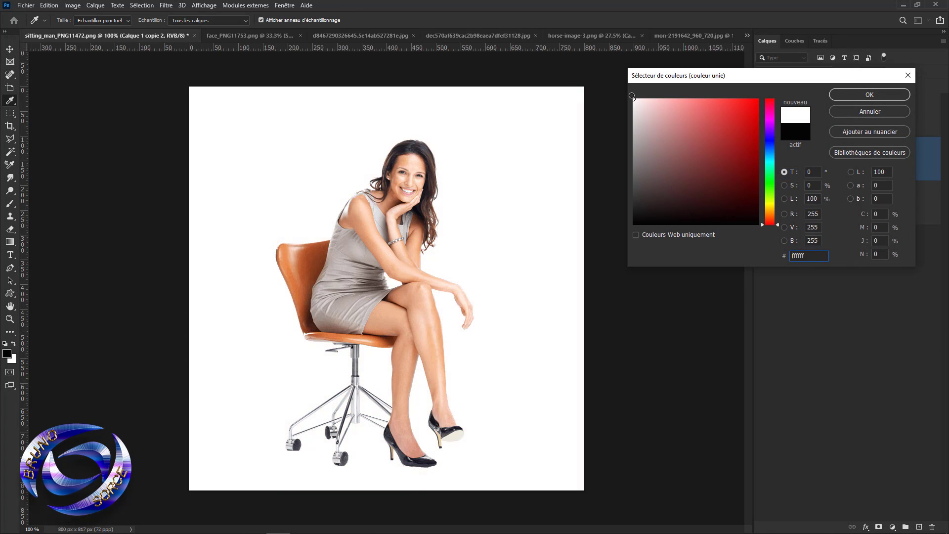
click(847, 94)
key(v)
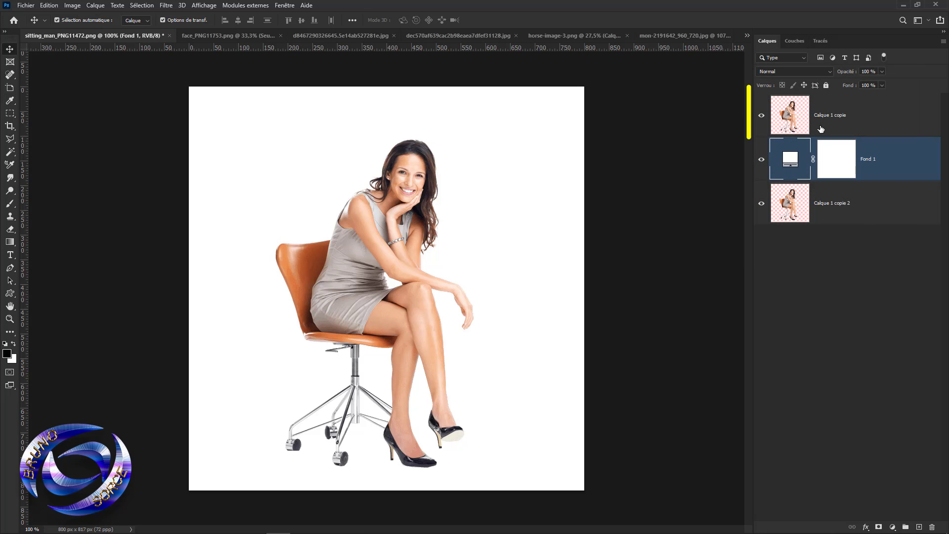
Apply a Color Overlay layer style to the uppermost woman layer with black (000000) as the overlay colour.
click(861, 123)
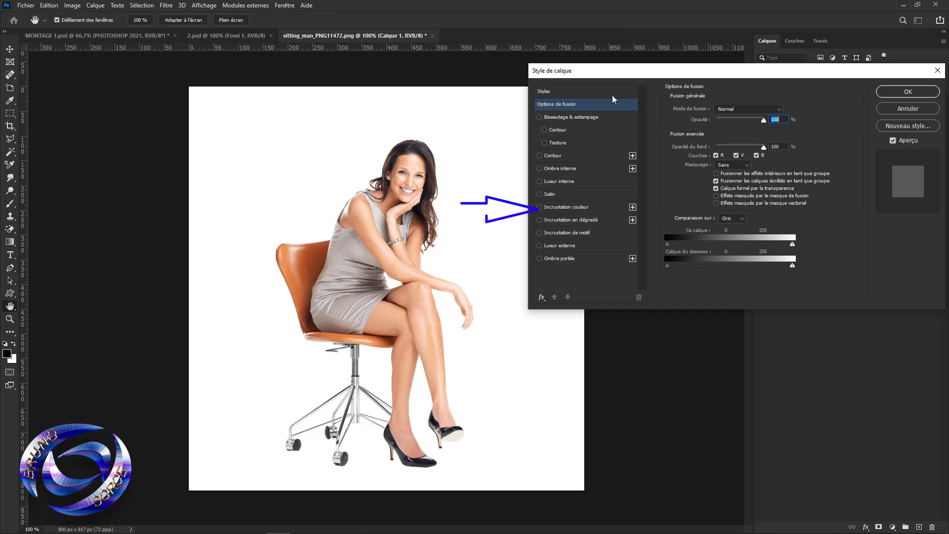
click(565, 207)
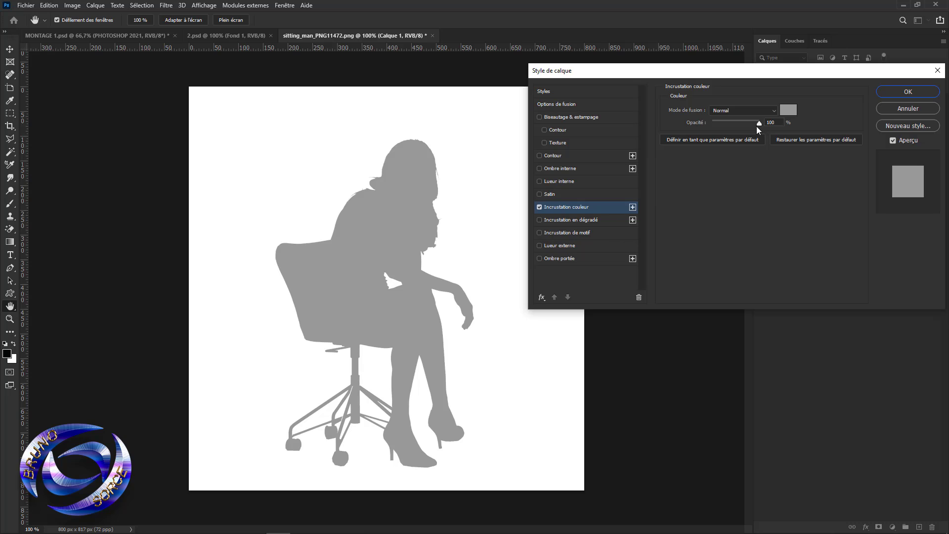
click(787, 113)
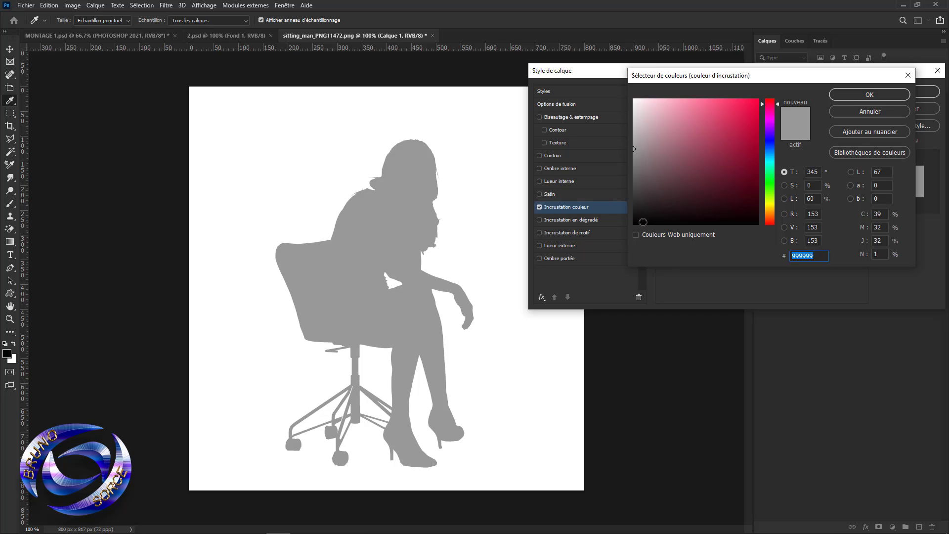
click(641, 221)
drag(641, 222, 633, 225)
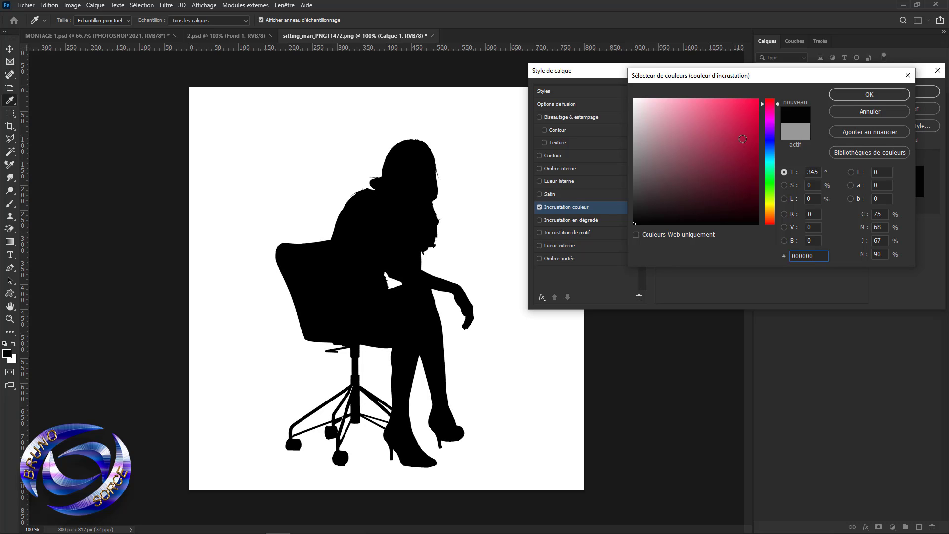
Try red (fd0442) and green (08ff02) as the overlay colour, and cancel the whole layer style.
click(756, 100)
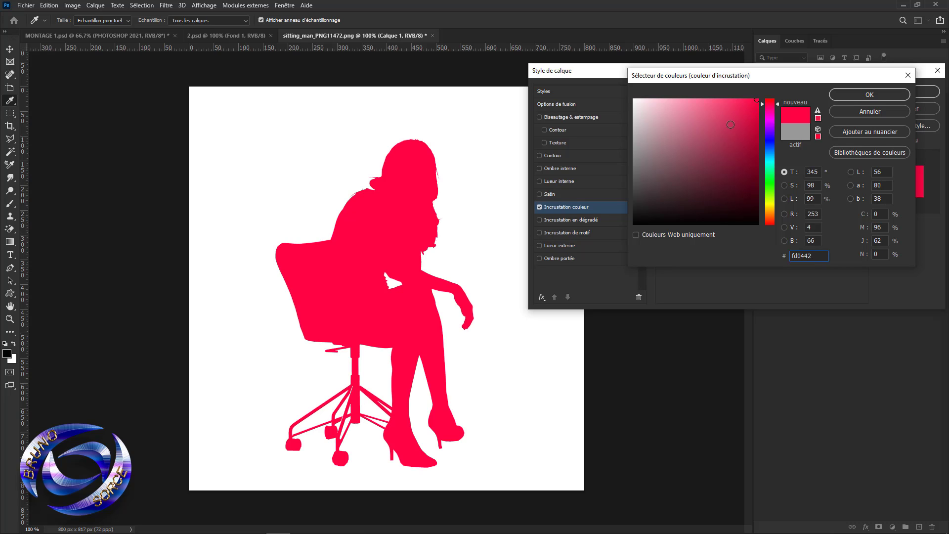
drag(773, 144, 770, 186)
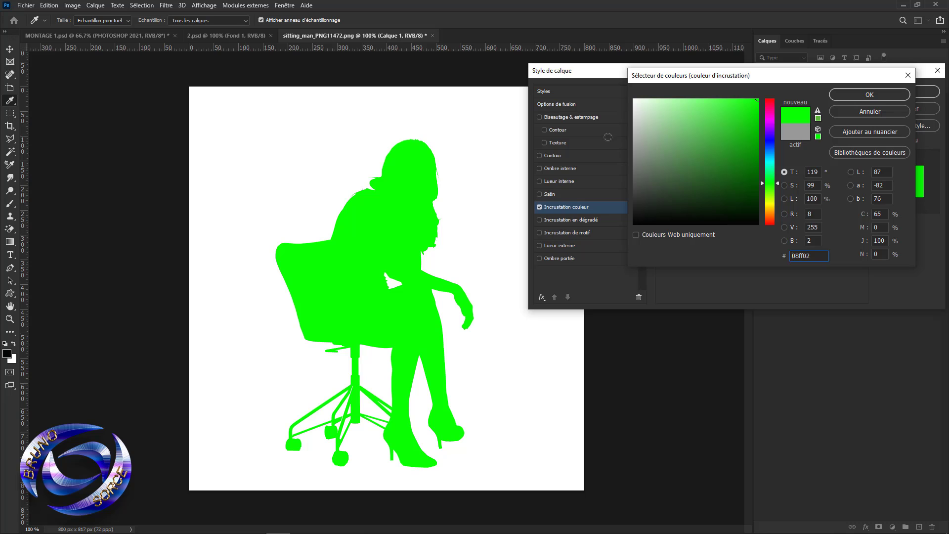
click(413, 262)
click(868, 112)
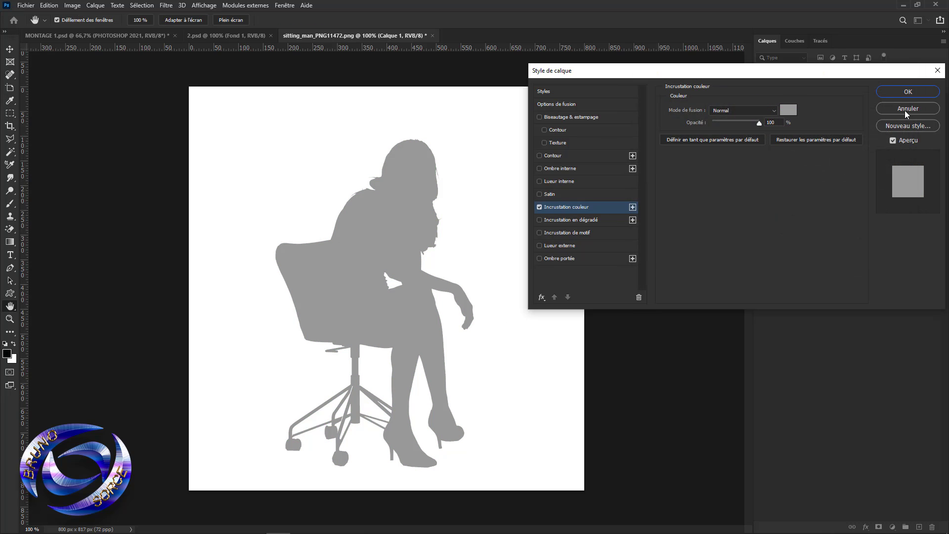
click(905, 109)
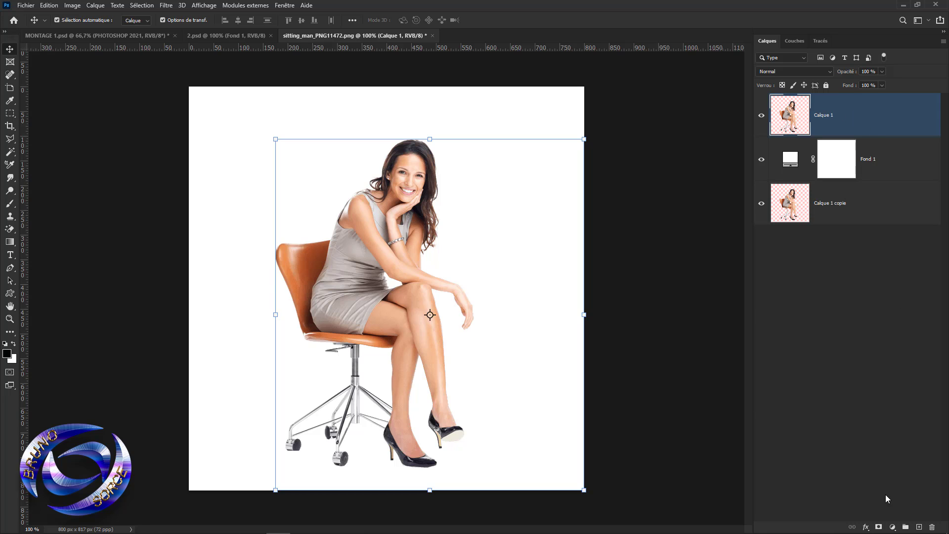
Try a Levels adjustment layer clipped to the uppermost woman layer with the white output level at 0, and delete the adjustment.
click(891, 526)
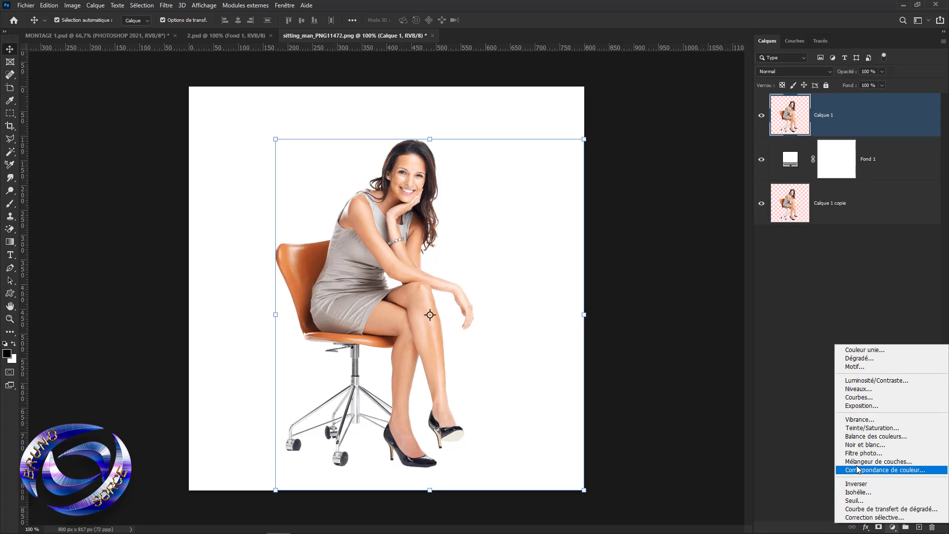
click(853, 390)
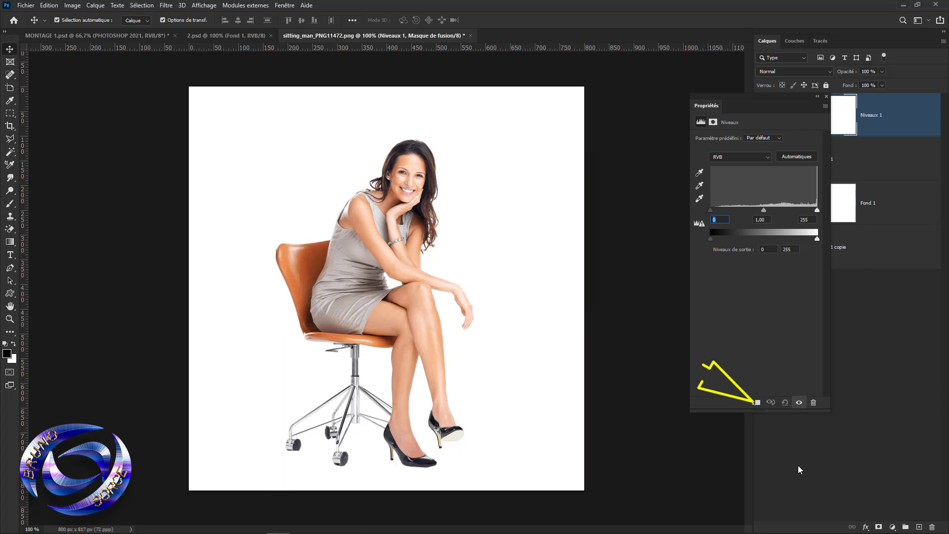
click(754, 403)
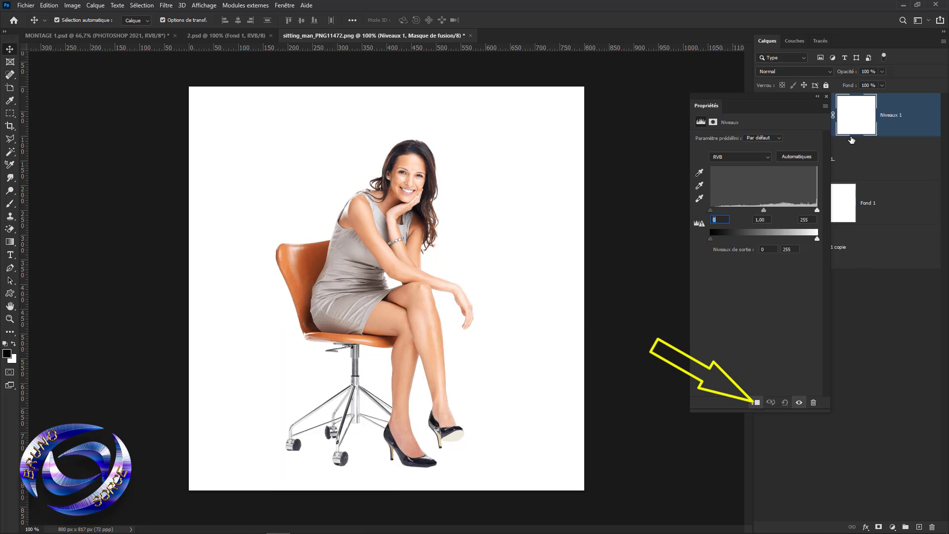
drag(760, 93, 657, 81)
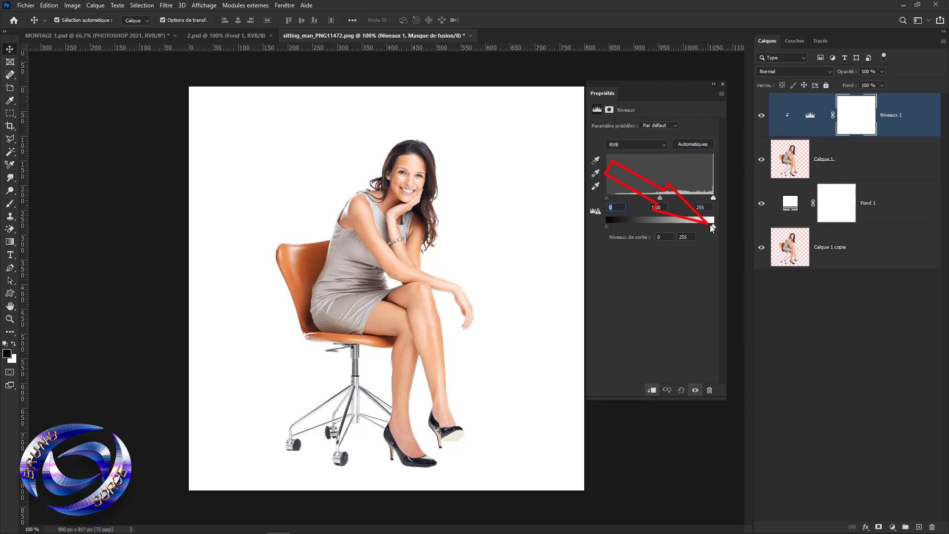
drag(713, 227, 594, 227)
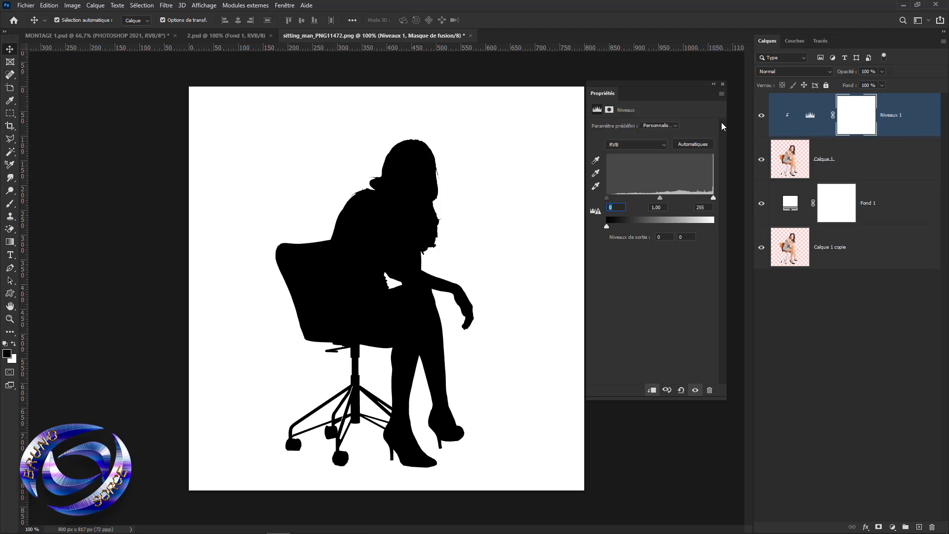
click(722, 86)
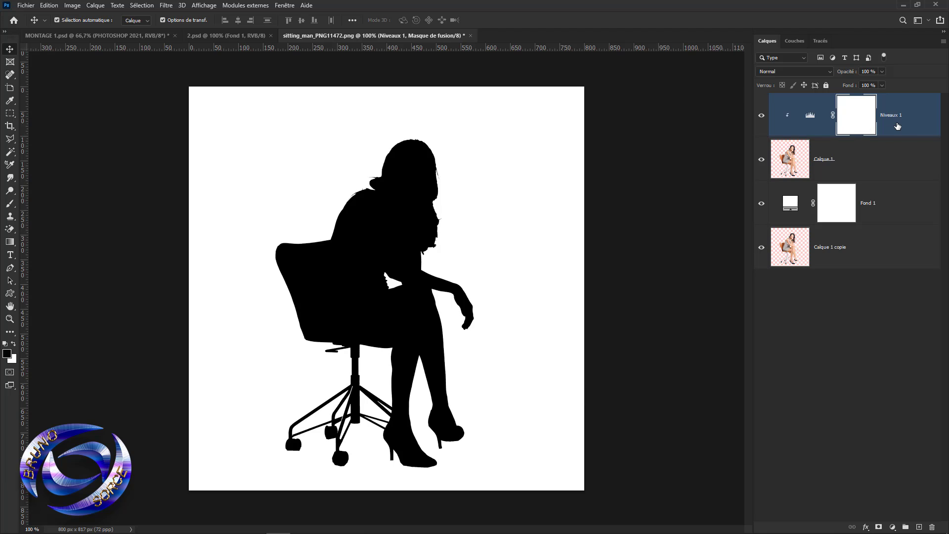
key(Delete)
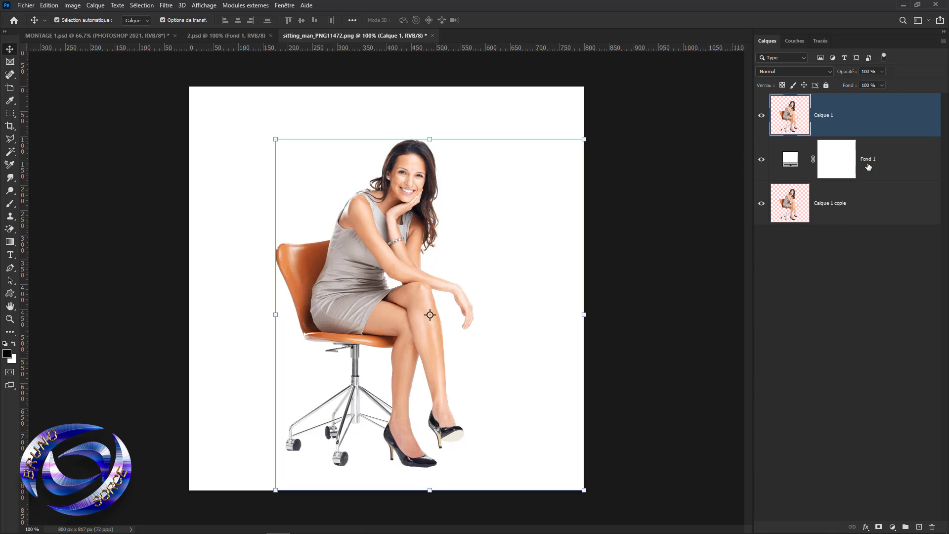
Try a Hue/Saturation adjustment layer clipped to the uppermost woman layer with lightness at -100, and delete the adjustment.
click(892, 528)
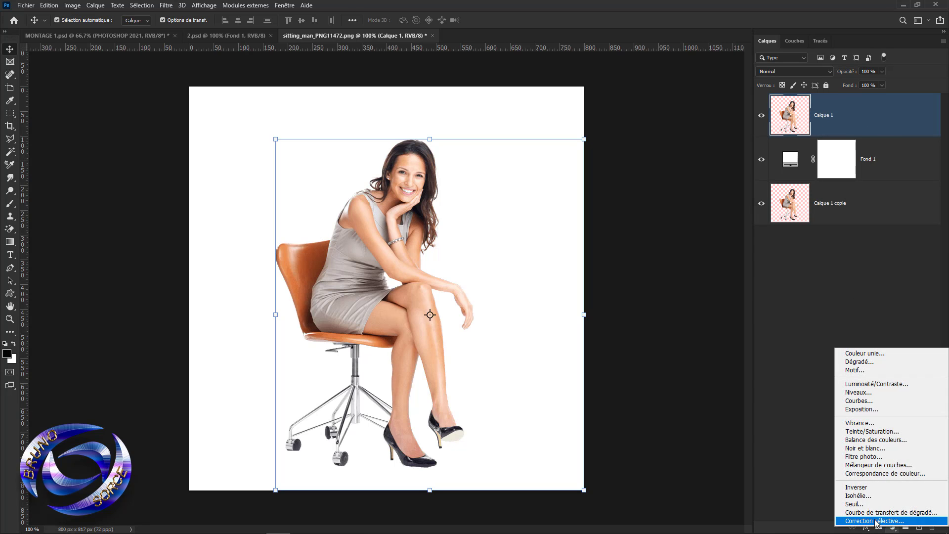
click(854, 432)
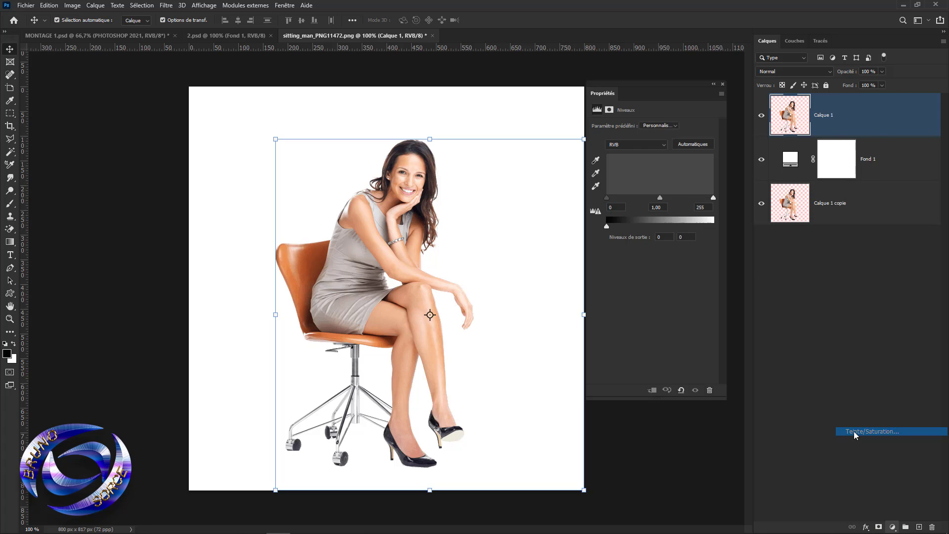
click(652, 392)
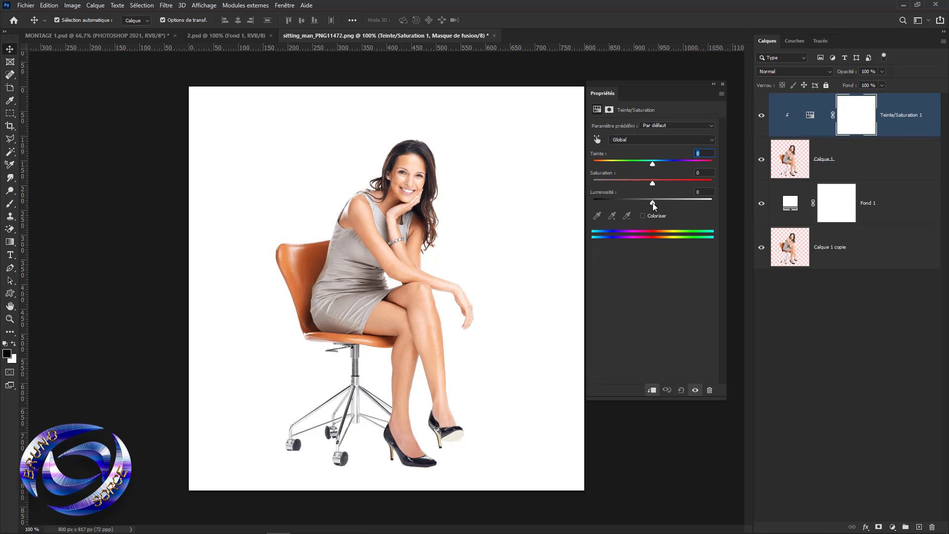
drag(653, 203, 580, 205)
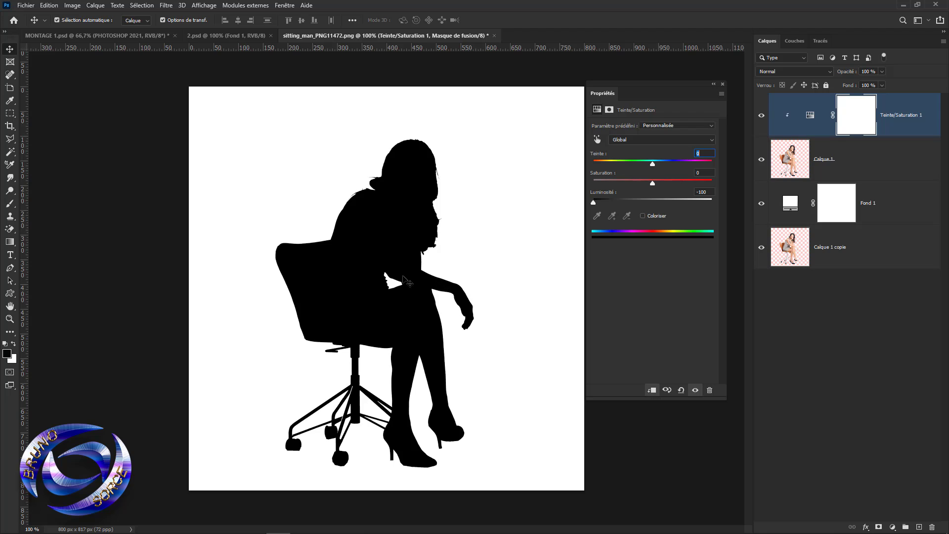
click(722, 84)
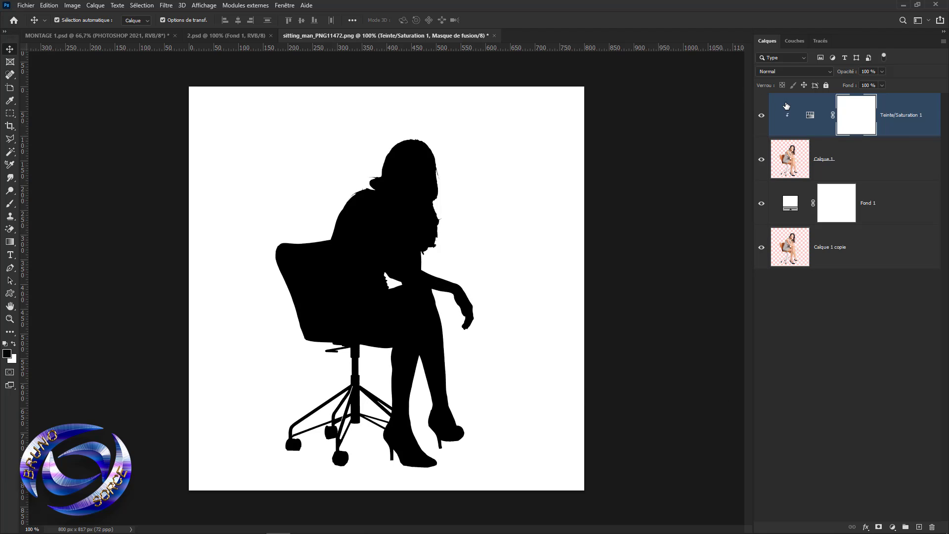
key(Delete)
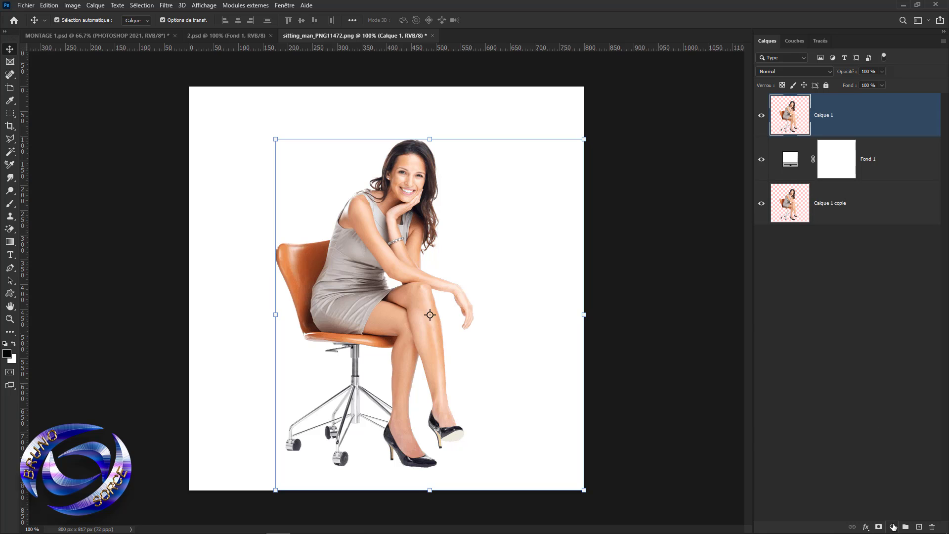
Try an Exposure adjustment layer clipped to the uppermost woman layer with gamma correction 0.01 and exposure -20, and delete the adjustment.
click(893, 527)
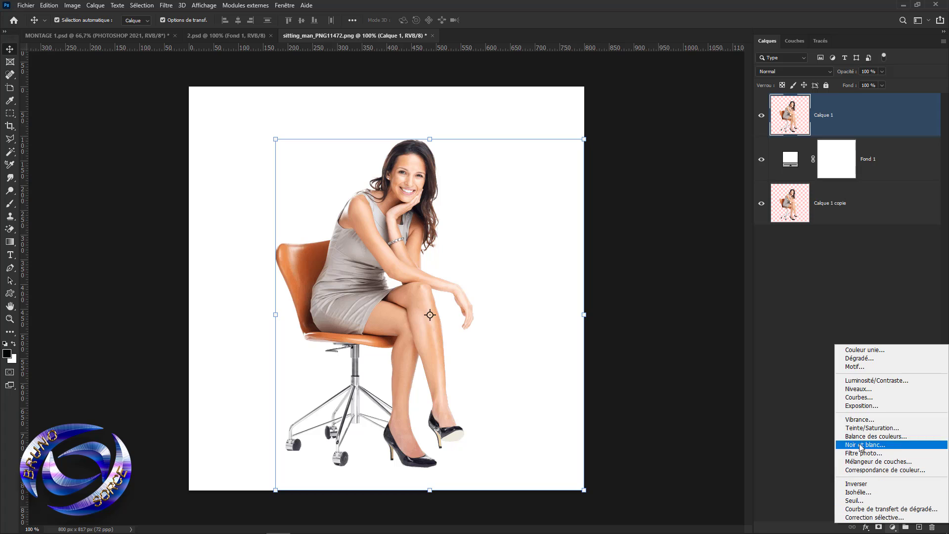
click(855, 405)
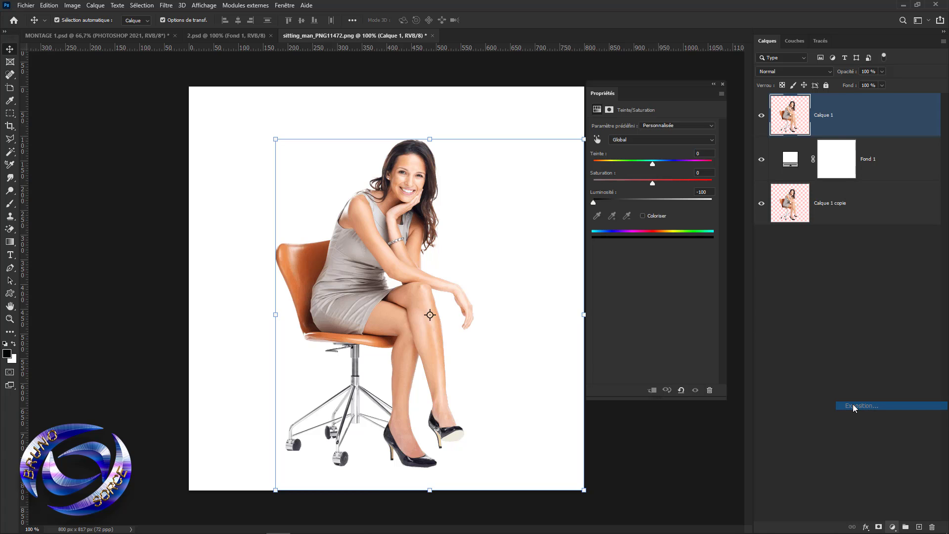
click(652, 391)
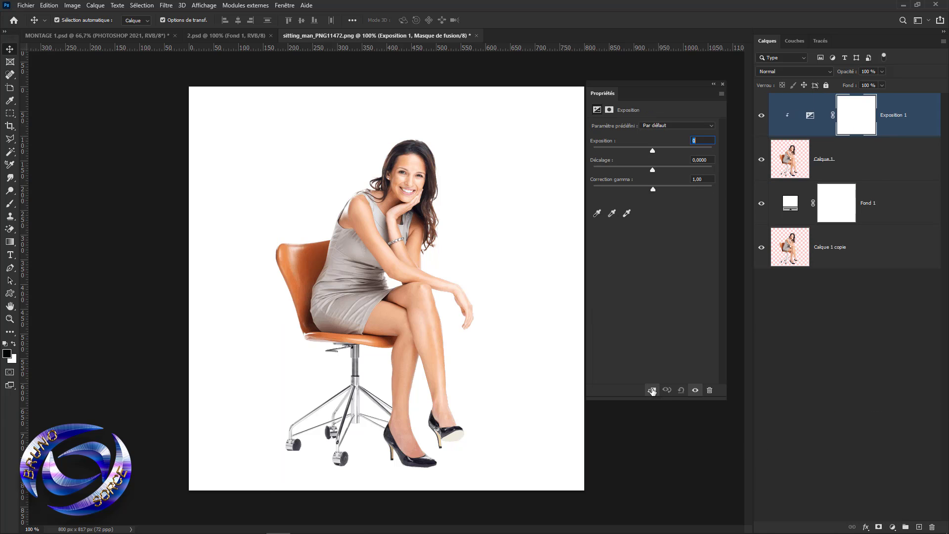
click(653, 191)
drag(653, 190, 712, 191)
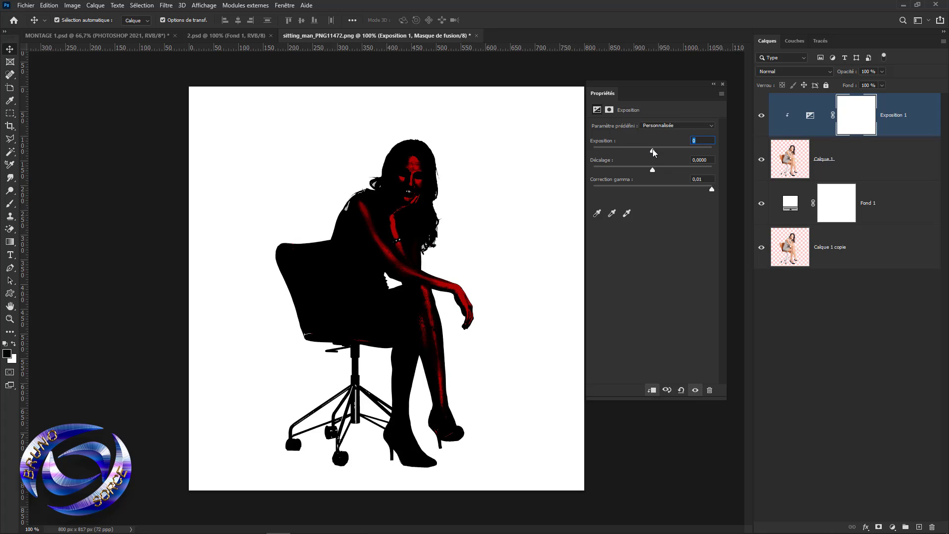
drag(653, 153, 593, 154)
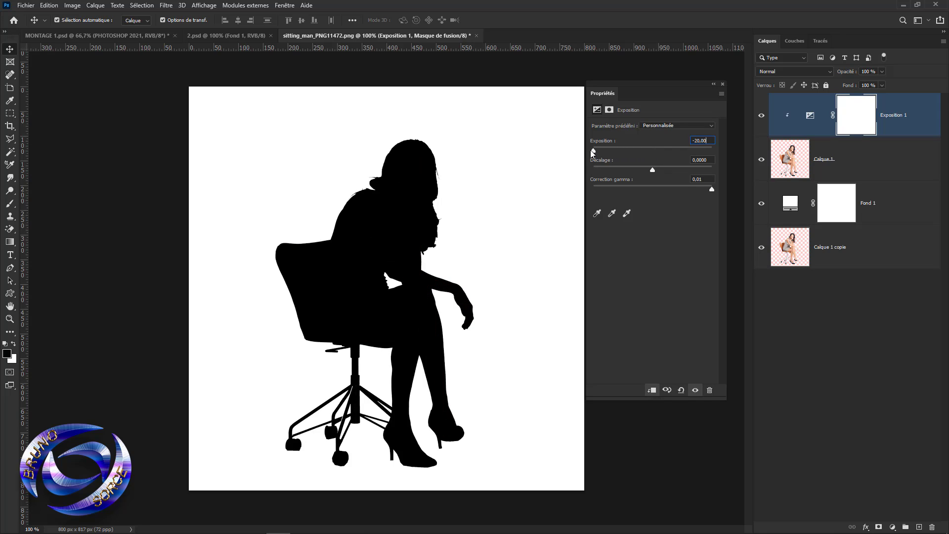
click(722, 85)
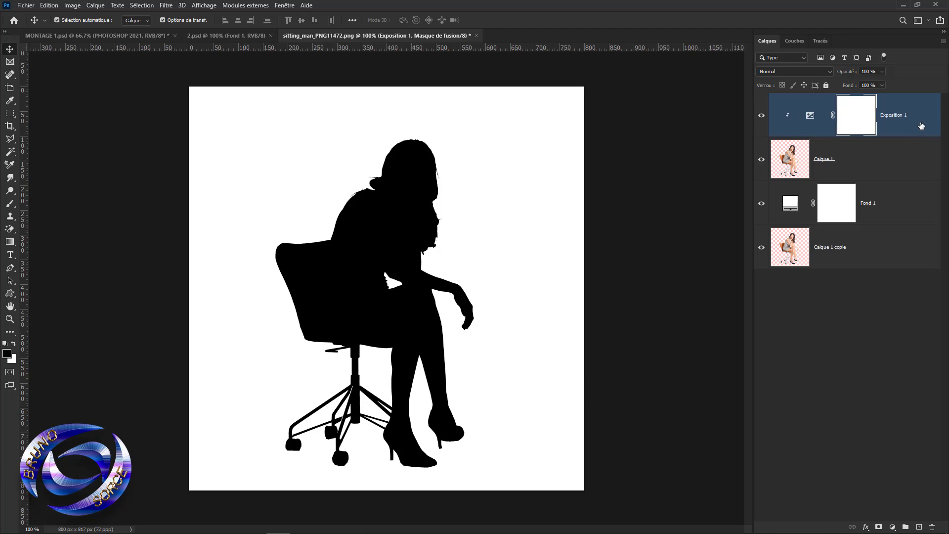
click(921, 126)
key(Delete)
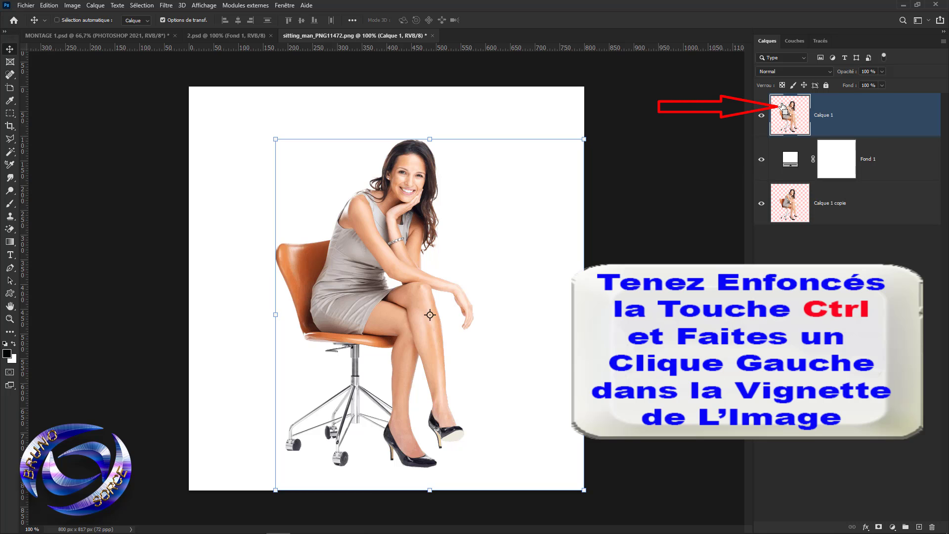
Select the outline of the uppermost woman layer and try a gradient fill on it using the basic foreground-to-background preset.
ctrl+click(789, 121)
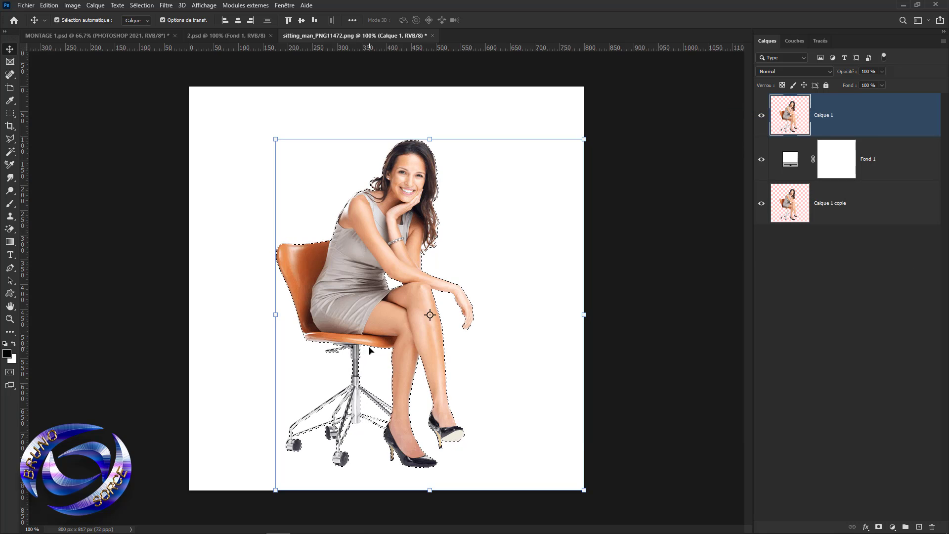
click(893, 527)
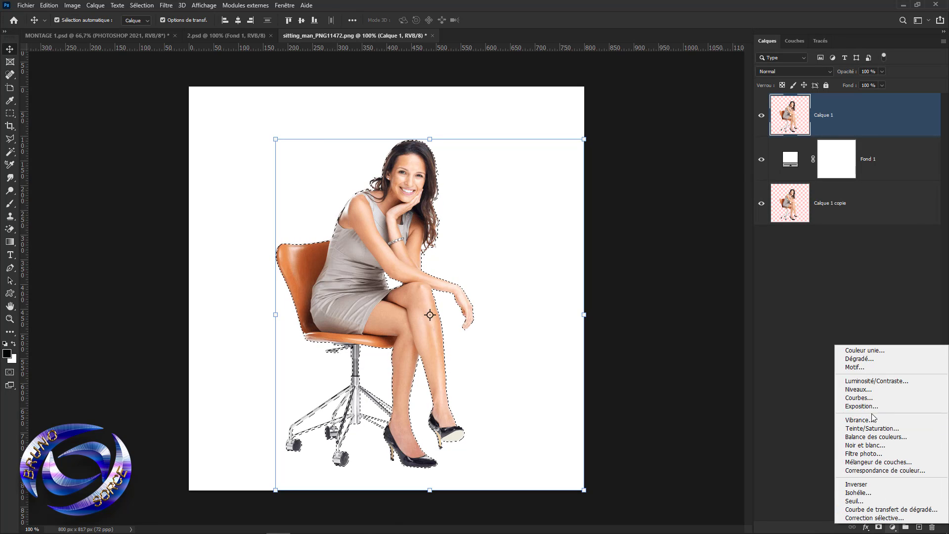
click(863, 362)
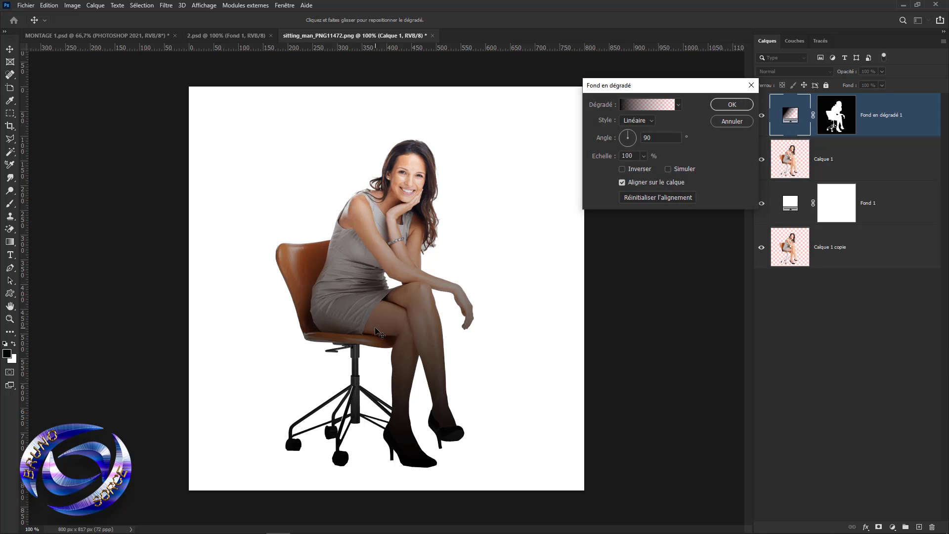
click(645, 106)
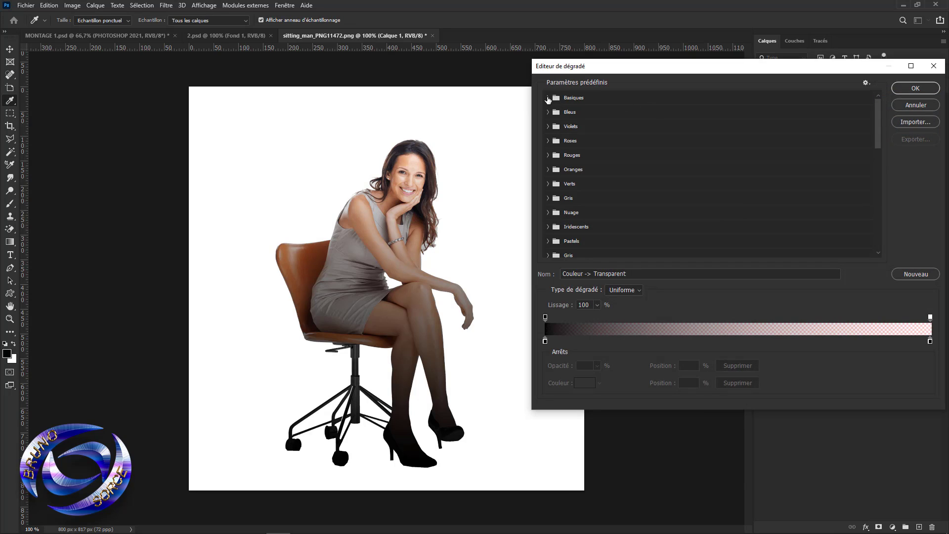
click(548, 99)
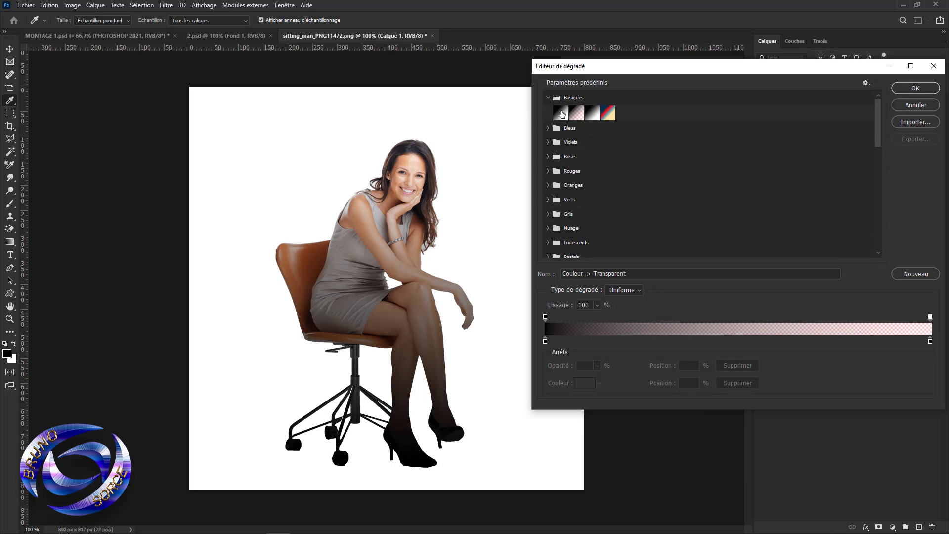
click(561, 114)
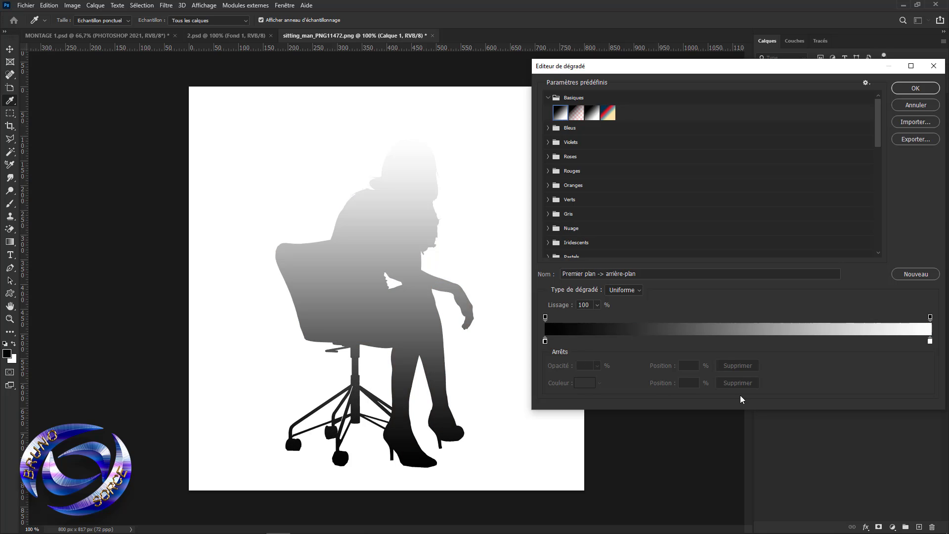
Try black (000000) for the gradient's white end stop, and cancel the gradient fill layer.
double_click(930, 340)
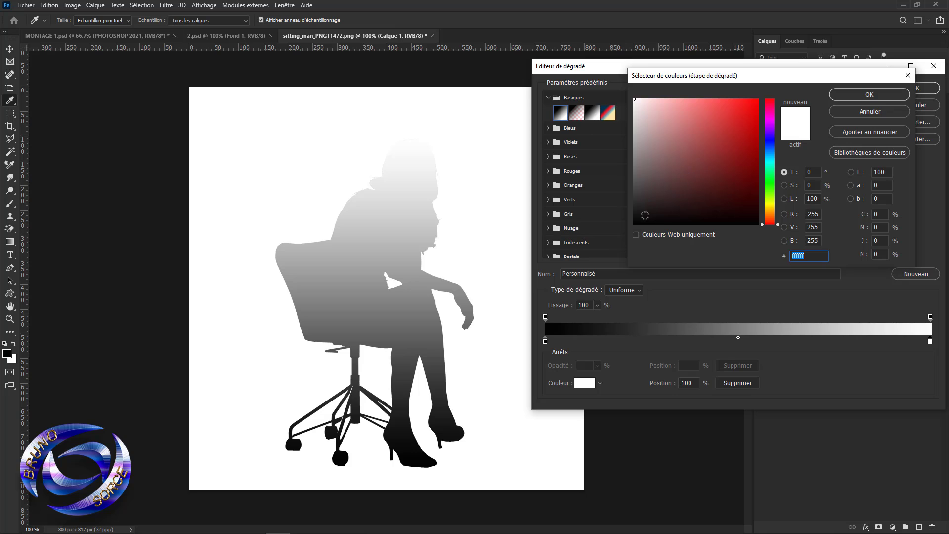
click(636, 225)
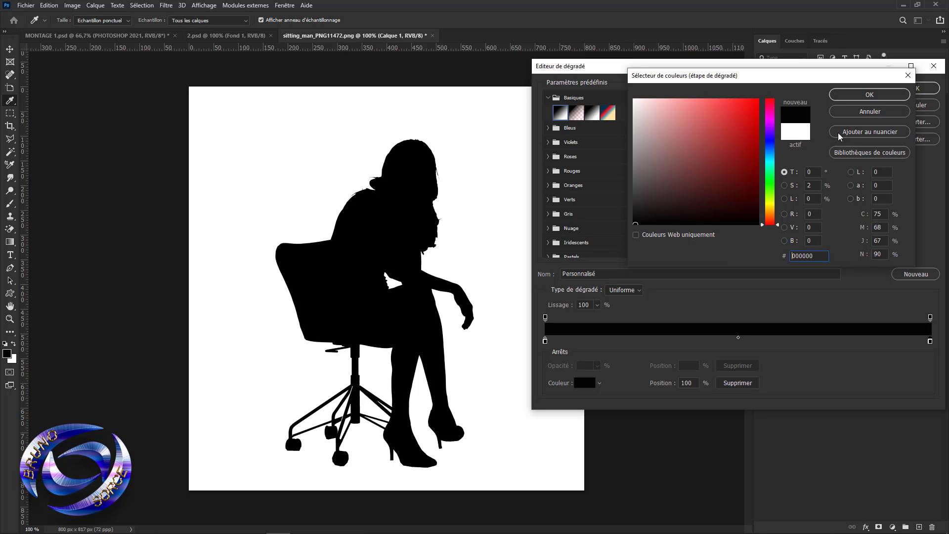
click(870, 95)
click(920, 92)
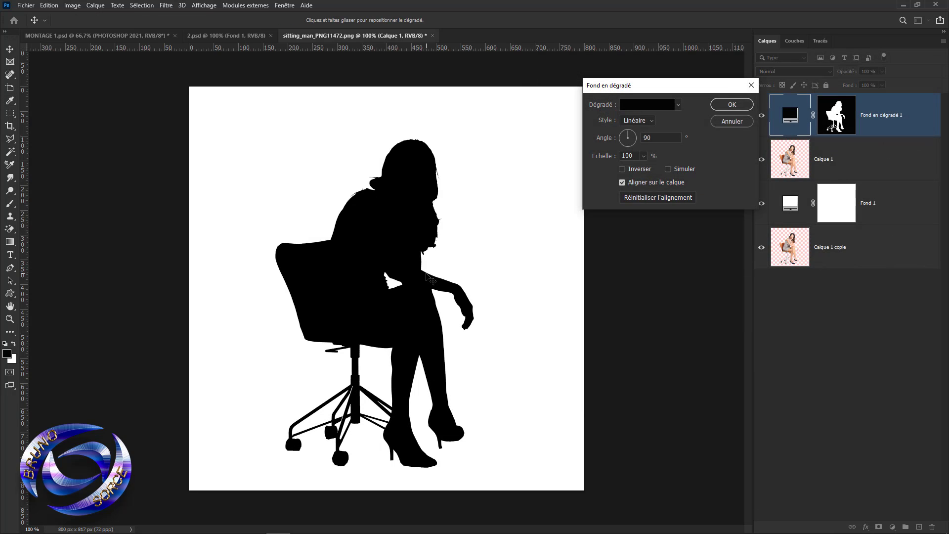
click(735, 125)
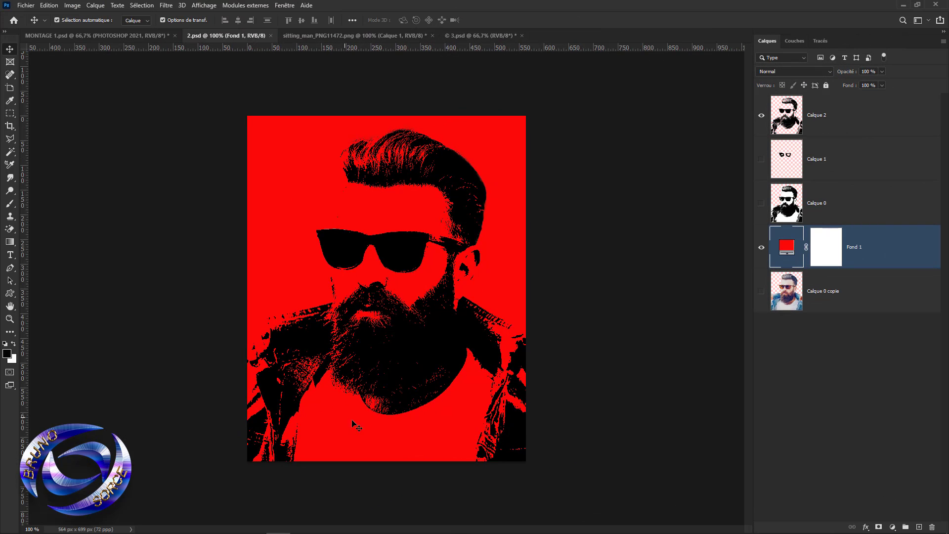
In 2.psd, duplicate the bearded man's photo layer and place a white (ffffff) solid colour fill layer between the two copies.
click(861, 127)
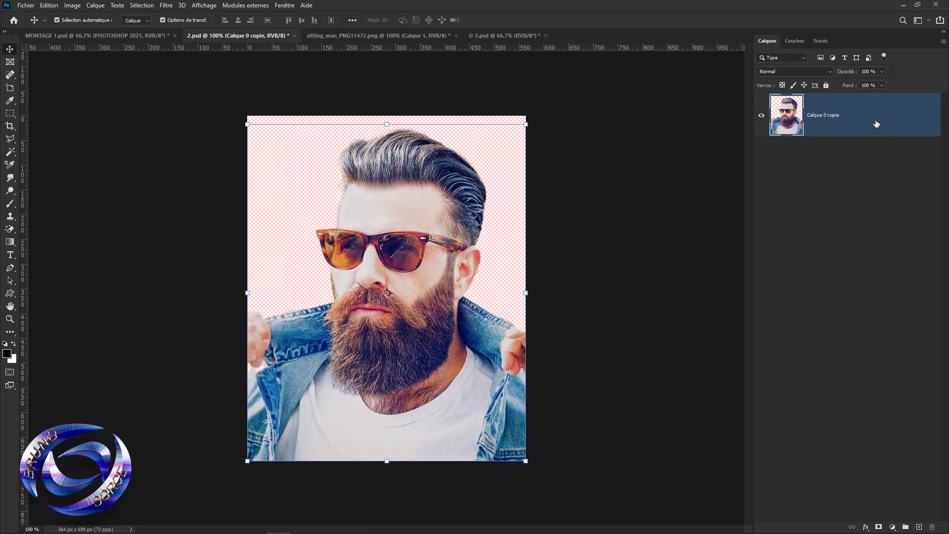
key(ctrl+j)
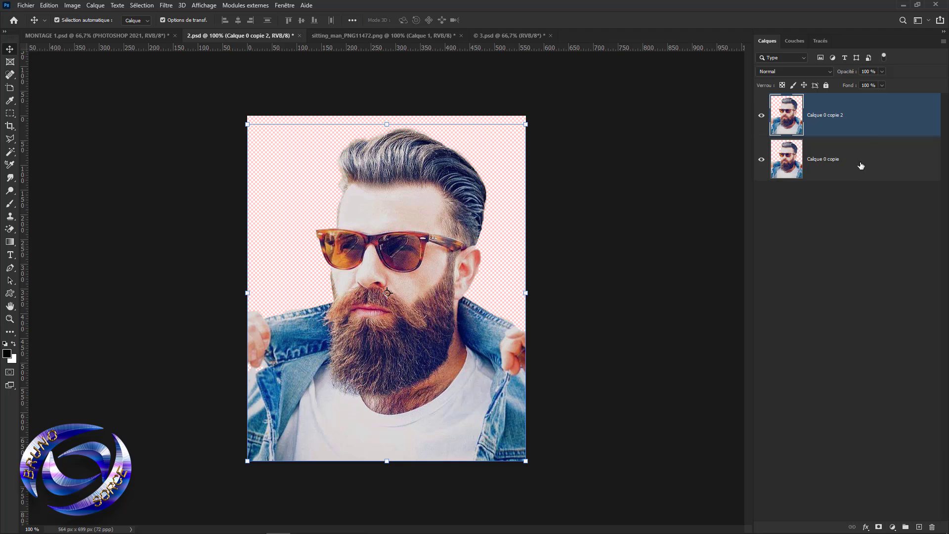
click(861, 165)
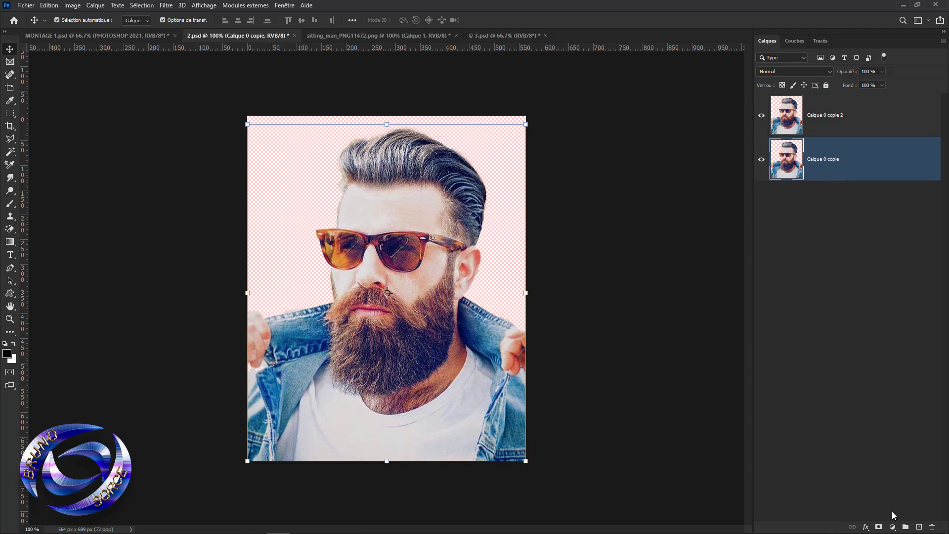
click(892, 527)
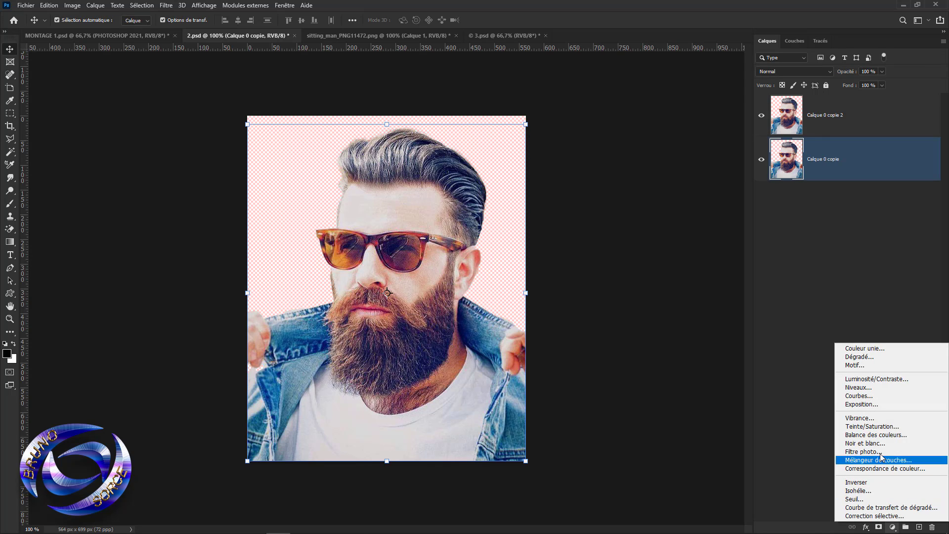
click(856, 349)
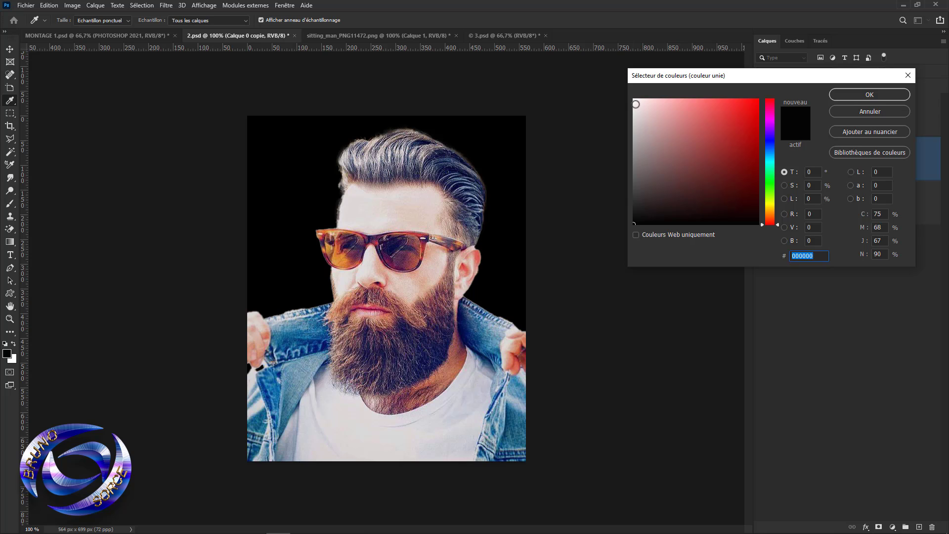
drag(634, 99, 627, 93)
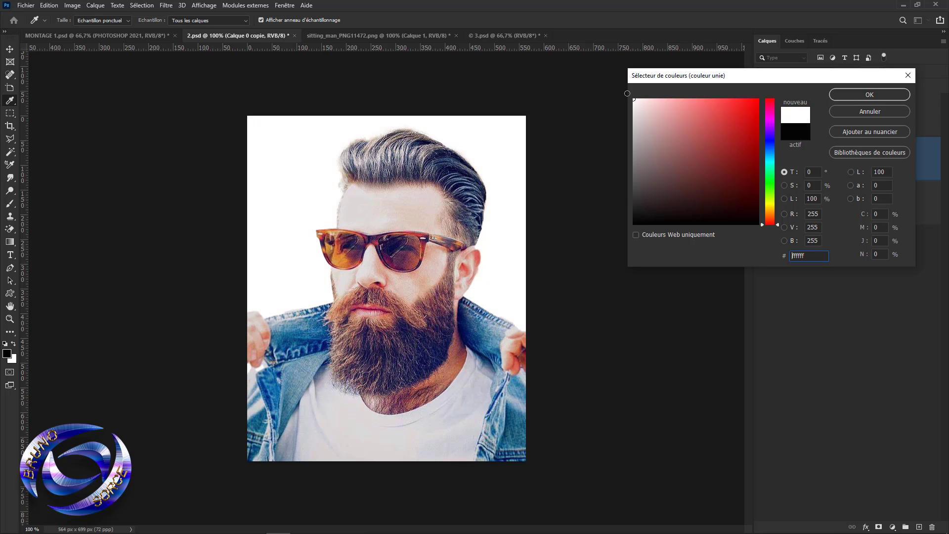
click(868, 95)
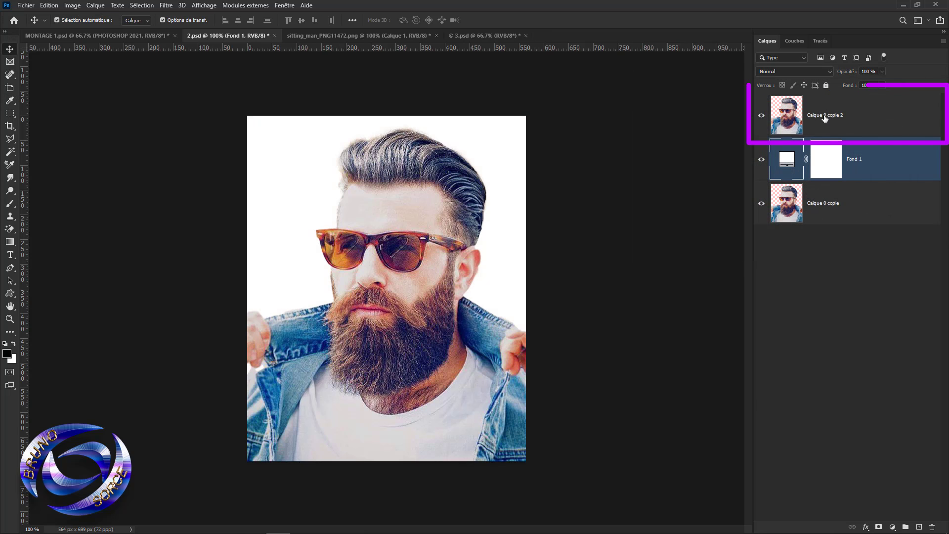
Add a Threshold adjustment layer above the uppermost copy of the bearded man, try level 255, and set the threshold level to 136.
click(860, 118)
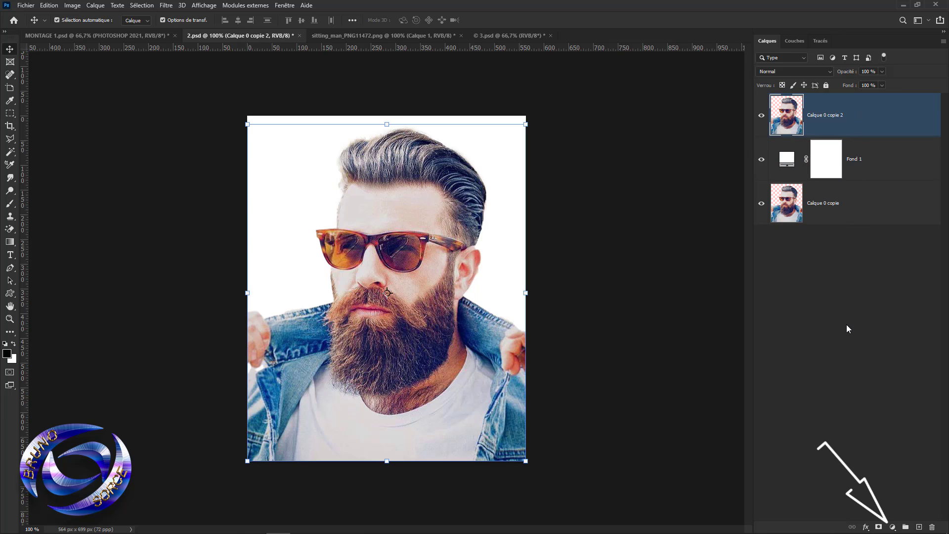
click(891, 526)
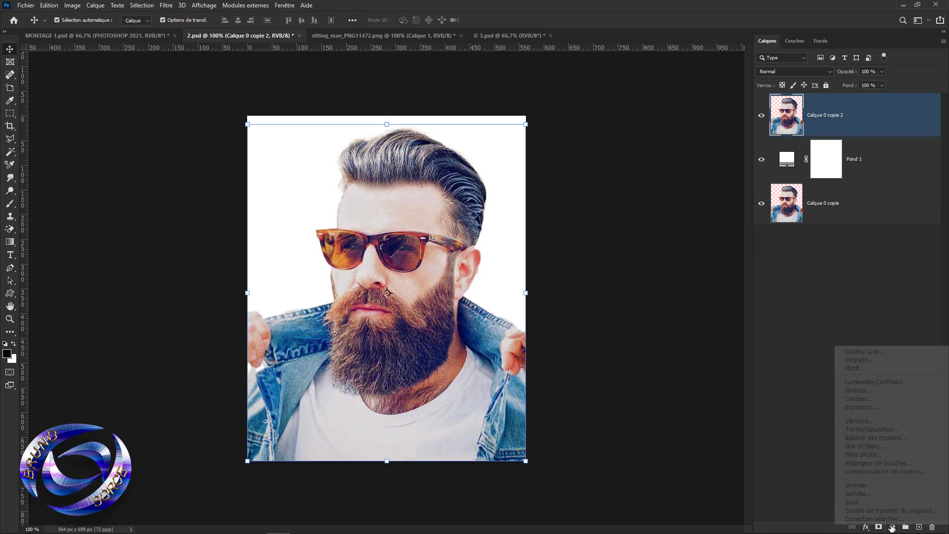
click(852, 502)
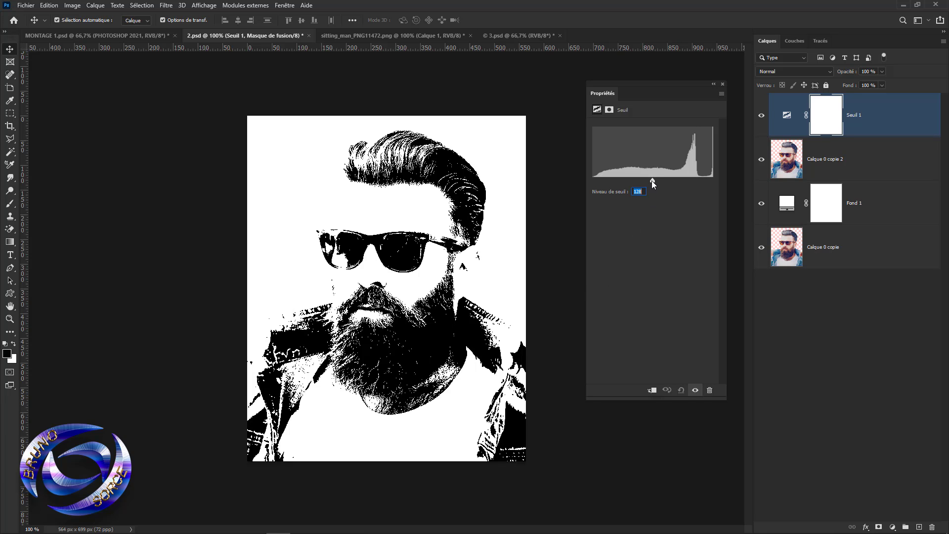
drag(652, 181, 717, 182)
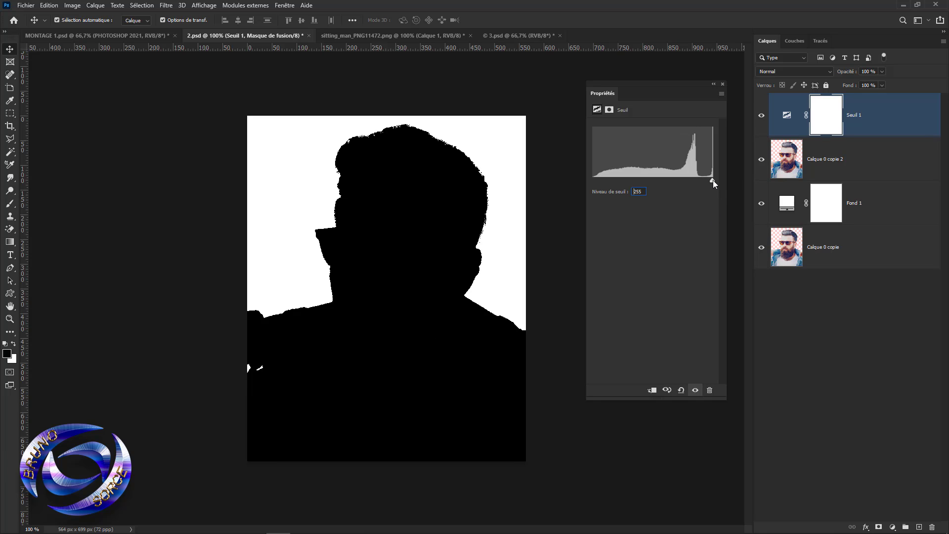
drag(713, 180, 656, 178)
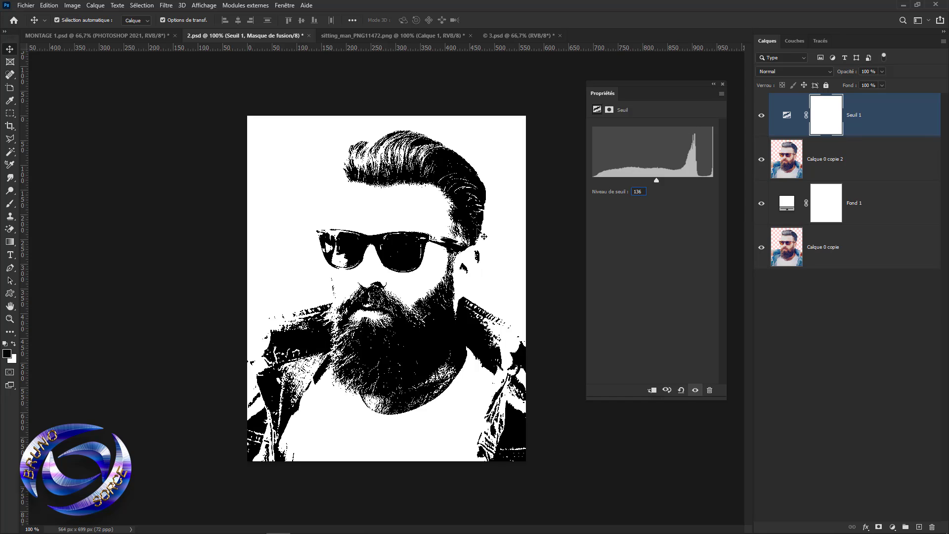
Add a new empty layer above the Threshold adjustment layer.
click(722, 86)
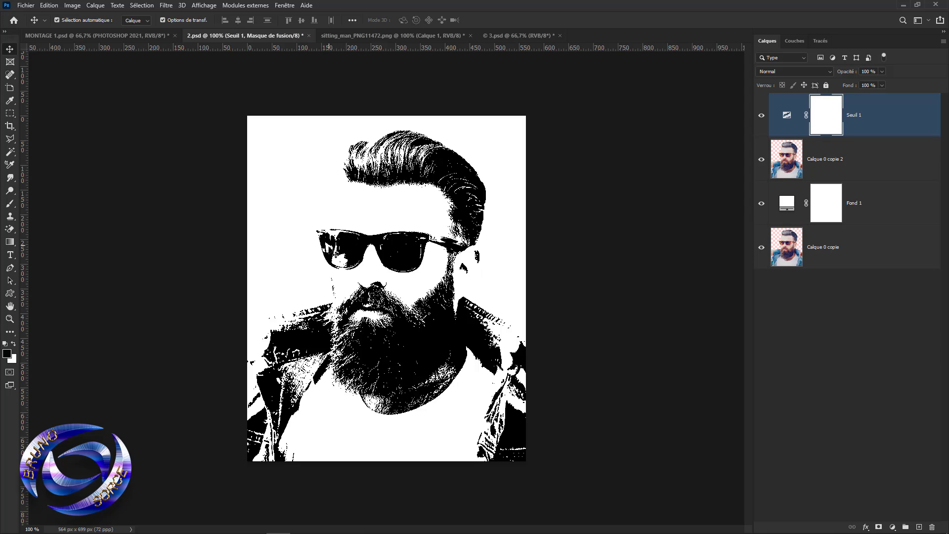
click(891, 120)
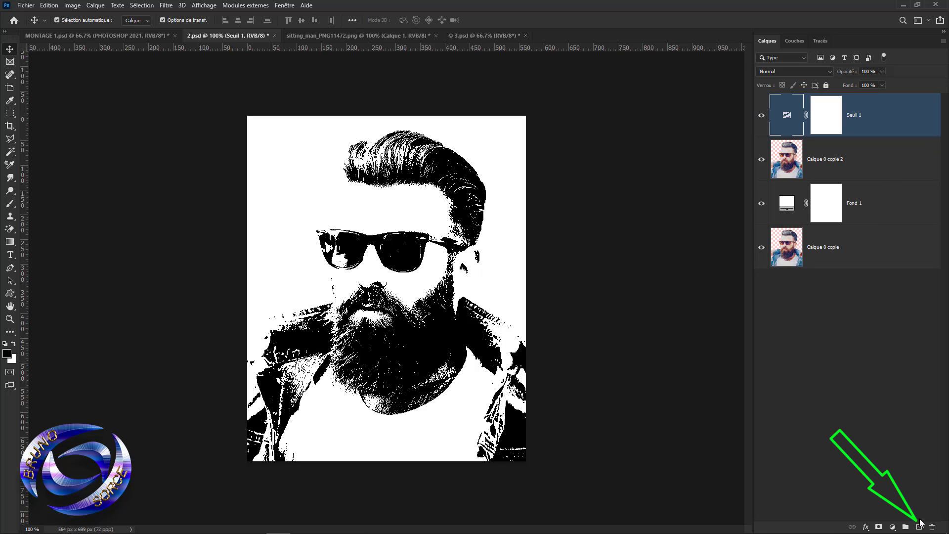
click(919, 526)
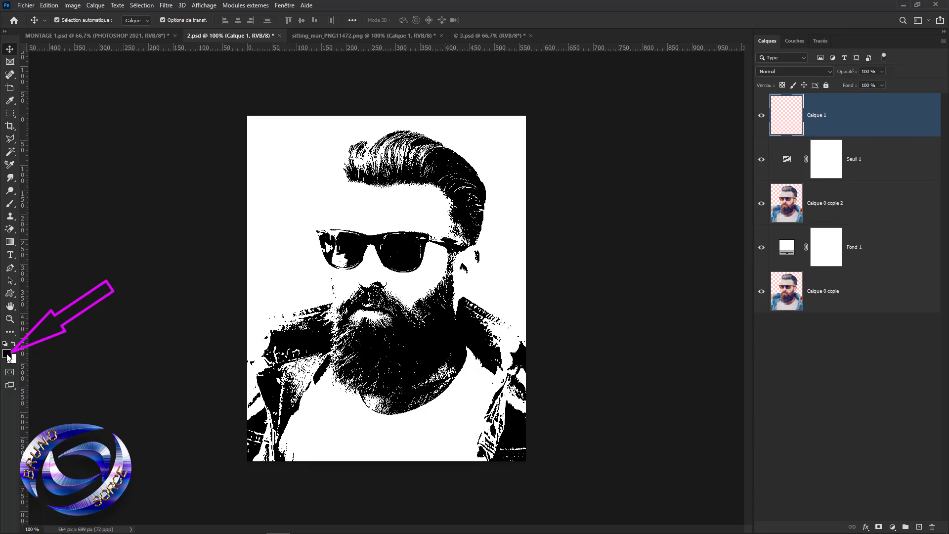
Paint the sunglasses' lenses and frame solid black with the Brush tool on the new layer, covering the white reflections.
click(12, 204)
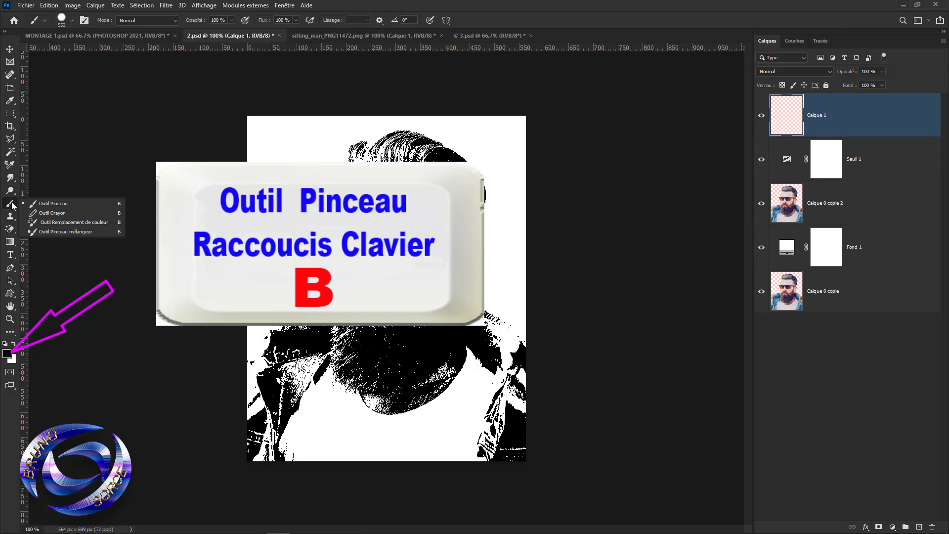
click(55, 205)
scroll(327, 252, up, 8)
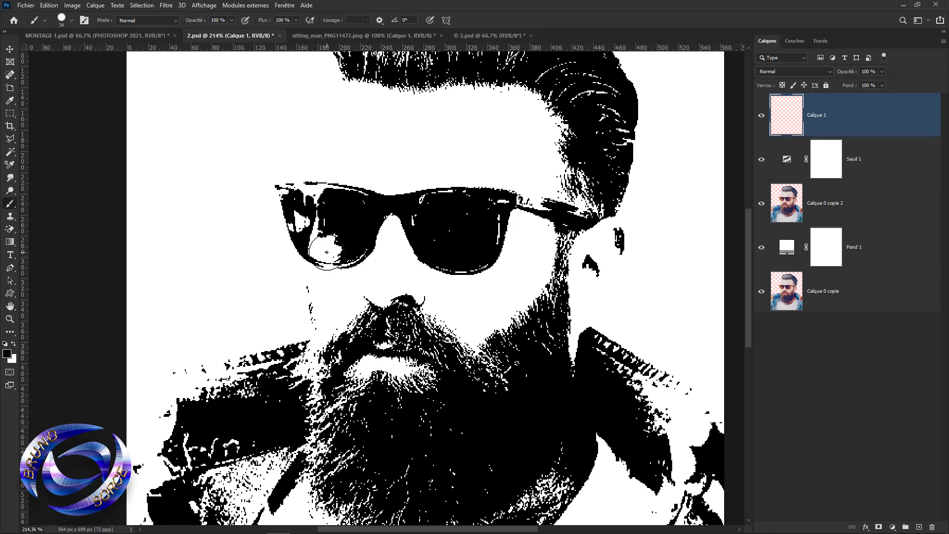
scroll(326, 252, up, 2)
drag(323, 215, 311, 221)
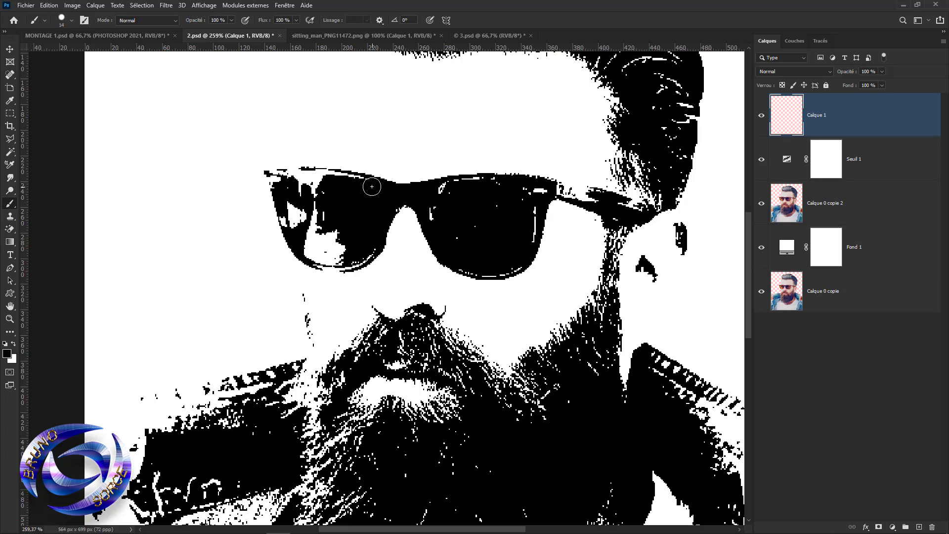
mouse_move(372, 186)
mouse_down()
mouse_move(288, 178)
mouse_move(349, 166)
mouse_move(298, 212)
mouse_move(295, 203)
mouse_move(309, 214)
mouse_move(316, 192)
mouse_move(314, 221)
mouse_move(288, 203)
mouse_move(301, 230)
mouse_move(291, 219)
mouse_move(368, 252)
mouse_up()
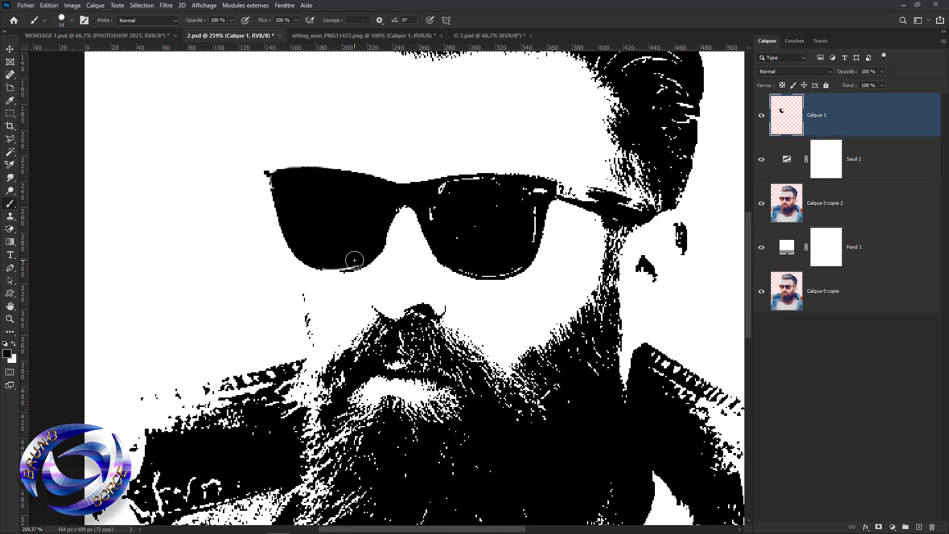
drag(355, 260, 318, 257)
mouse_move(398, 201)
mouse_down()
mouse_move(478, 185)
mouse_move(538, 192)
mouse_move(519, 256)
mouse_move(502, 259)
mouse_move(458, 225)
mouse_move(513, 199)
mouse_move(453, 216)
mouse_move(433, 209)
mouse_move(470, 256)
mouse_move(461, 259)
mouse_move(487, 262)
mouse_move(466, 263)
mouse_up()
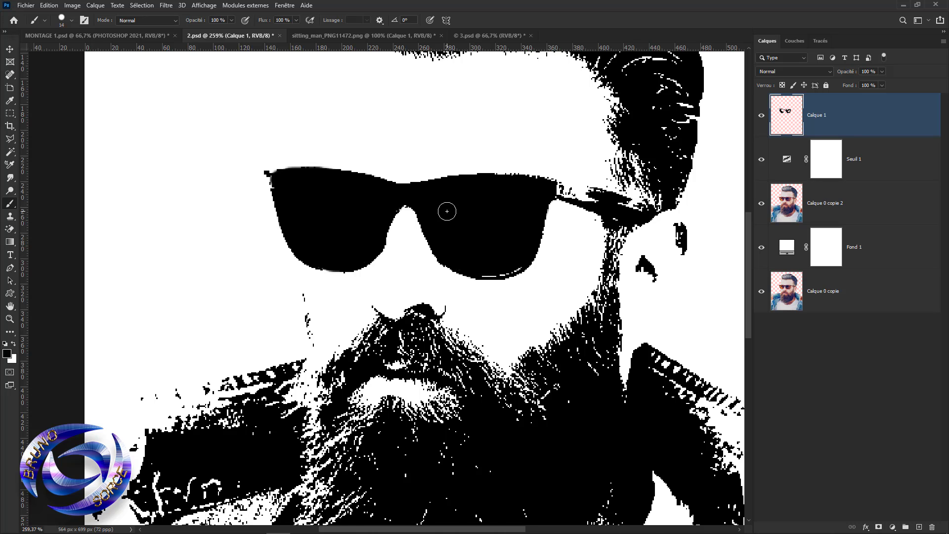
scroll(446, 210, down, 4)
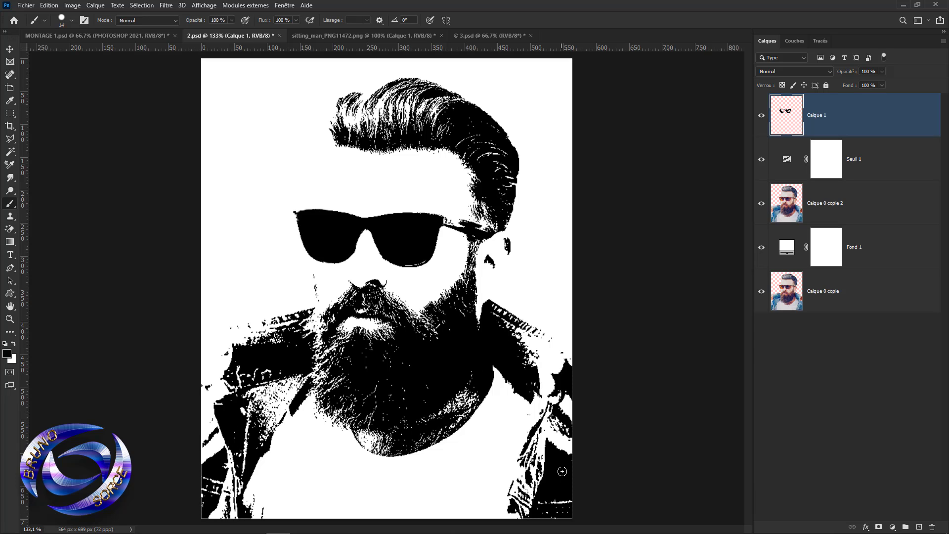
Reduce the brush size to 5 px and touch up the outline of the black sunglasses.
scroll(364, 252, up, 5)
key(bracketleft)
key(bracketleft)
key(bracketleft)
key(bracketleft)
key(bracketleft)
key(bracketleft)
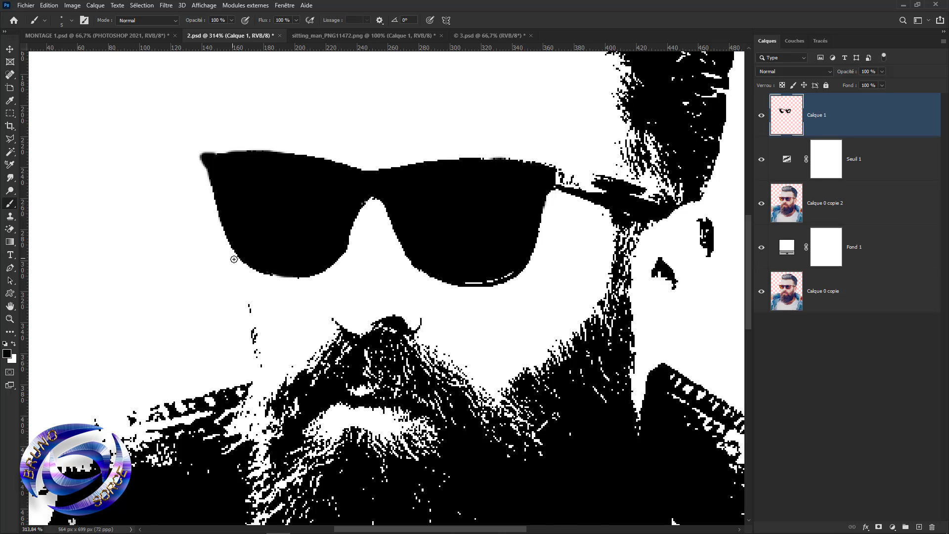
scroll(357, 259, down, 4)
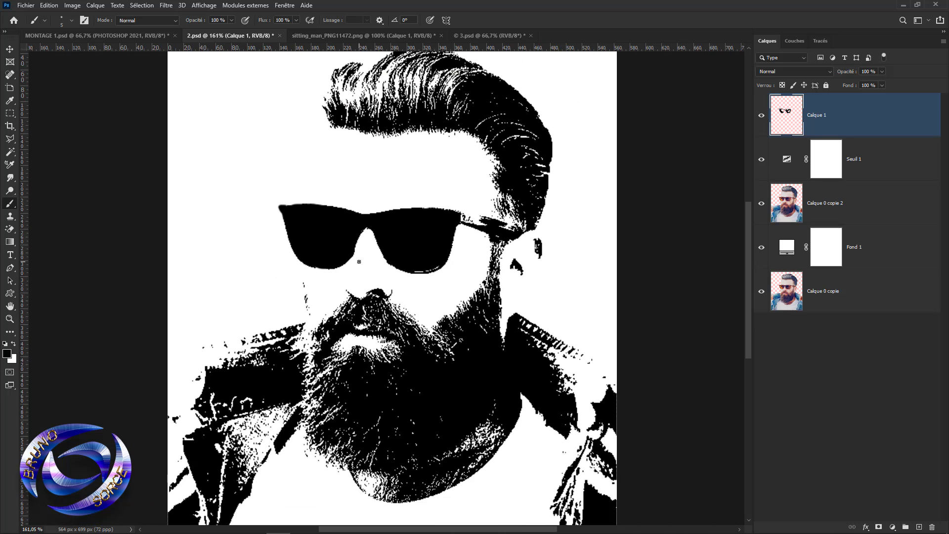
scroll(359, 262, down, 1)
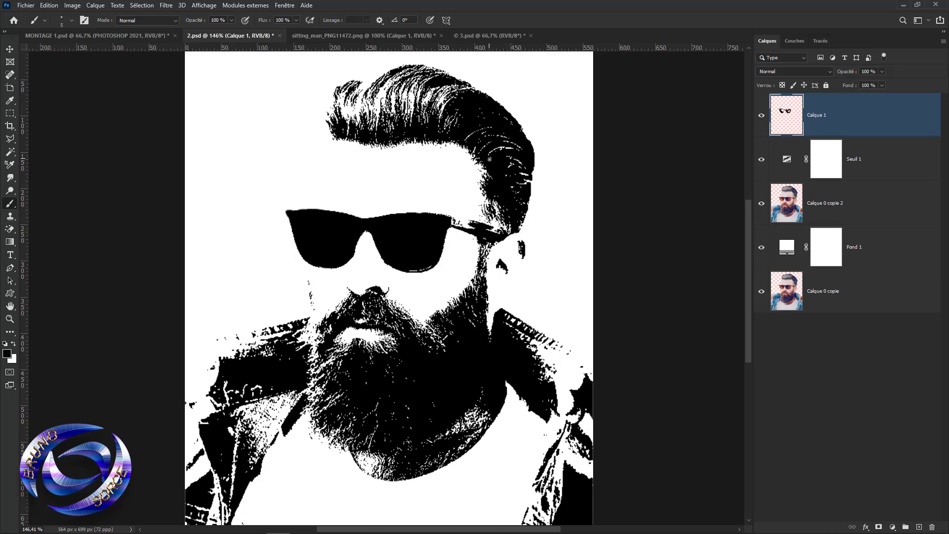
Convert the photo layer Calque 0 copie 2 to a smart object.
click(893, 208)
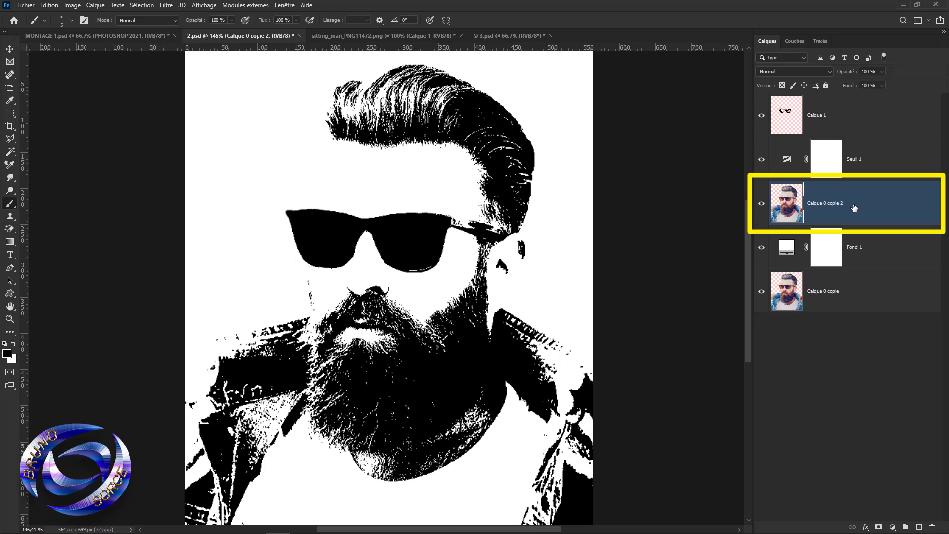
right_click(854, 207)
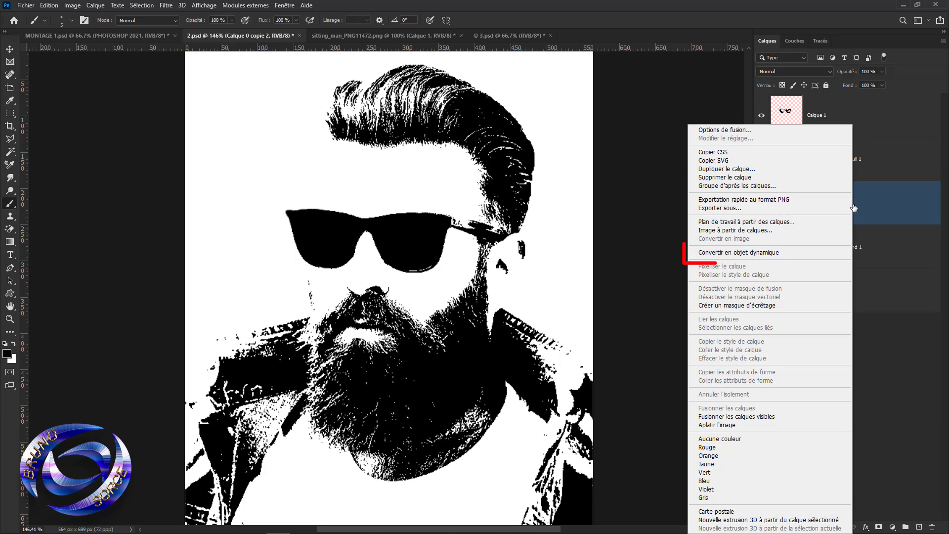
click(729, 253)
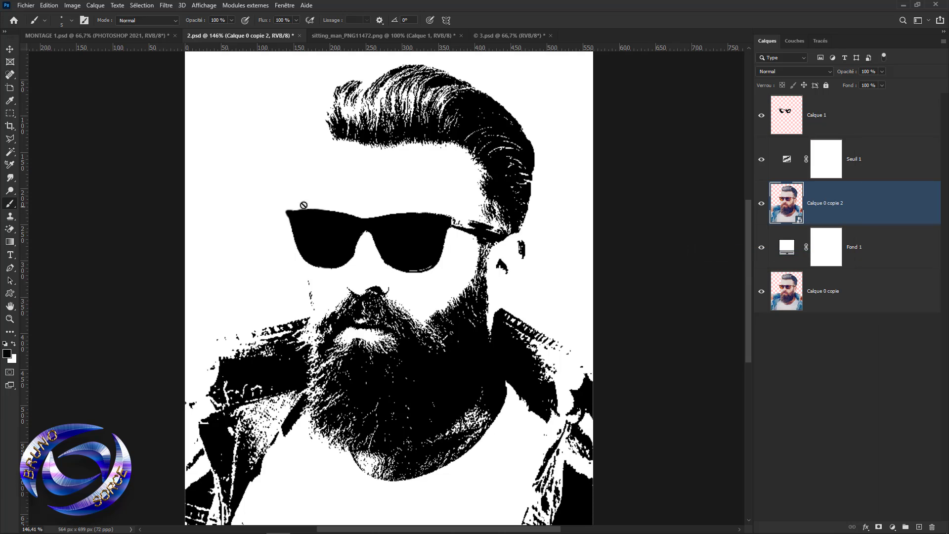
Try the Diffuse filter in Anisotropic mode on the smart object, compare with the preview off and on, and cancel it.
click(163, 7)
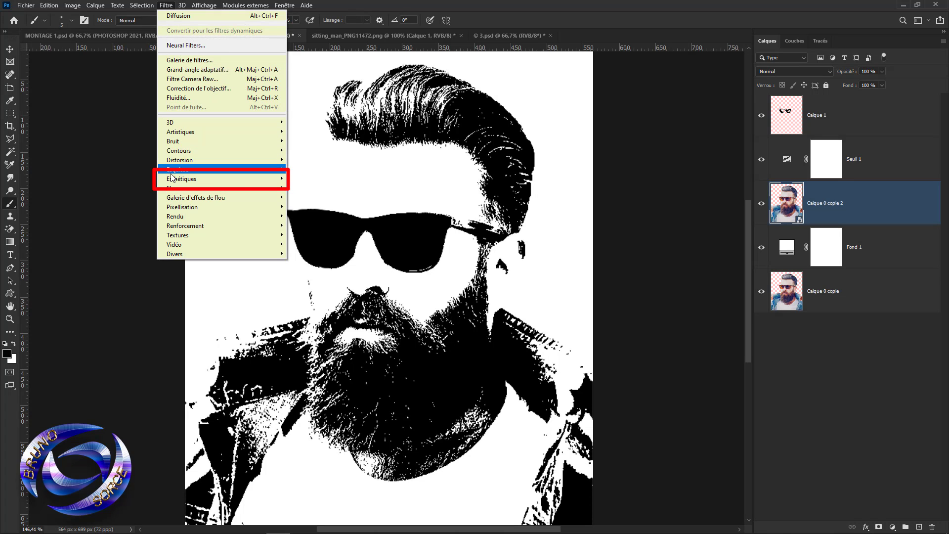
mouse_move(173, 179)
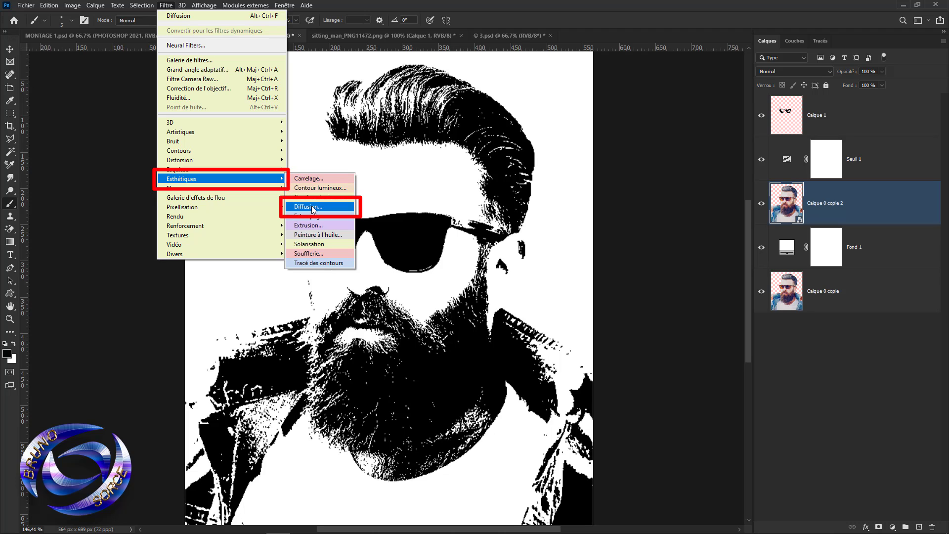
click(313, 206)
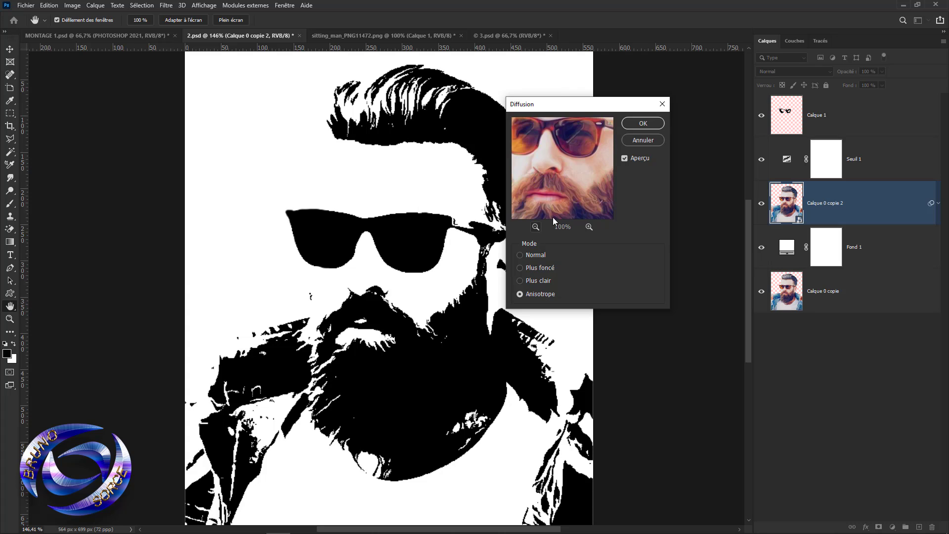
click(624, 158)
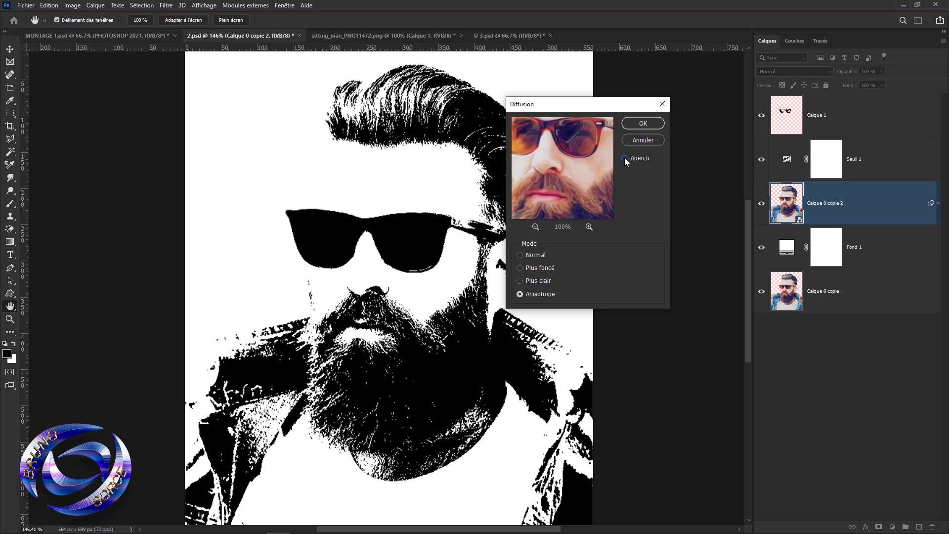
click(625, 159)
drag(583, 103, 657, 98)
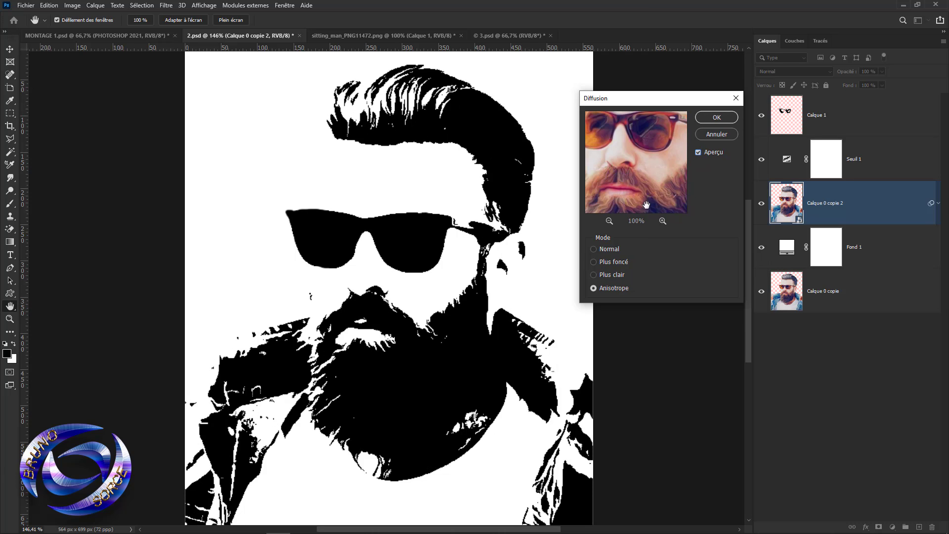
click(699, 153)
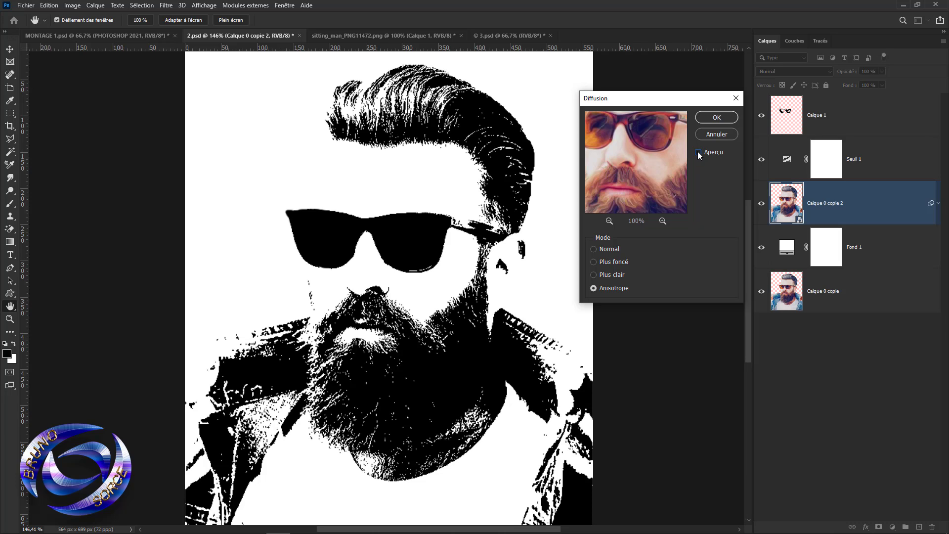
click(698, 153)
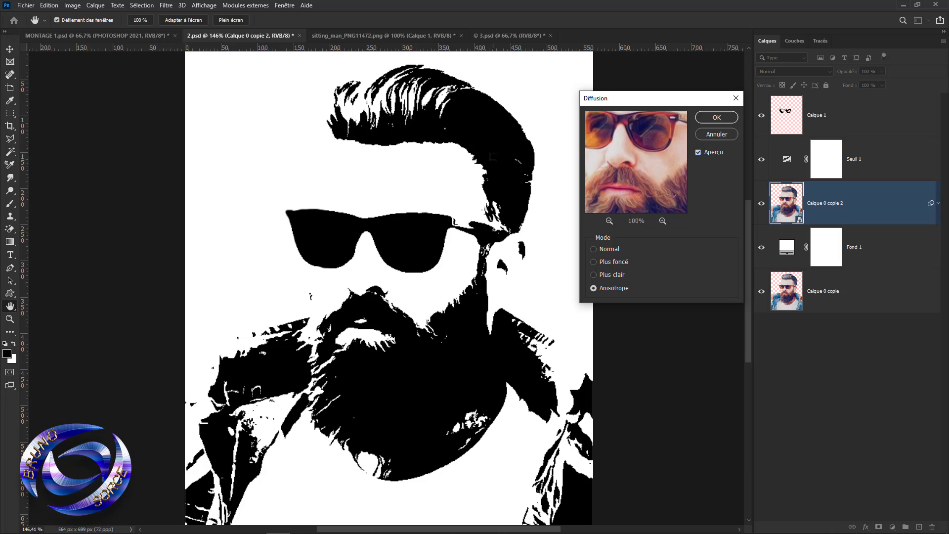
click(717, 134)
key(b)
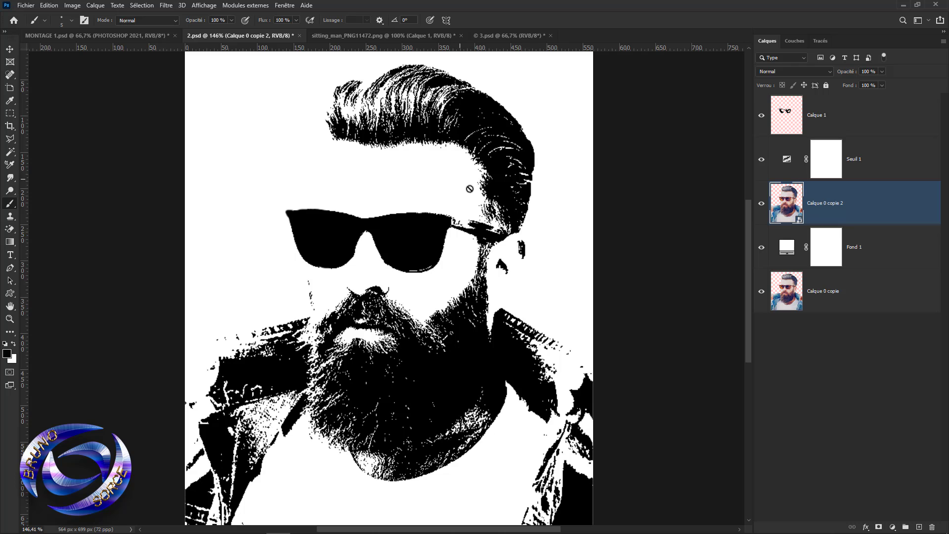
Compare the Diffuse filter's Normal, Darken Only, Lighten Only and Anisotropic modes, apply Anisotropic, and delete the smart filter.
key(ctrl+alt+f)
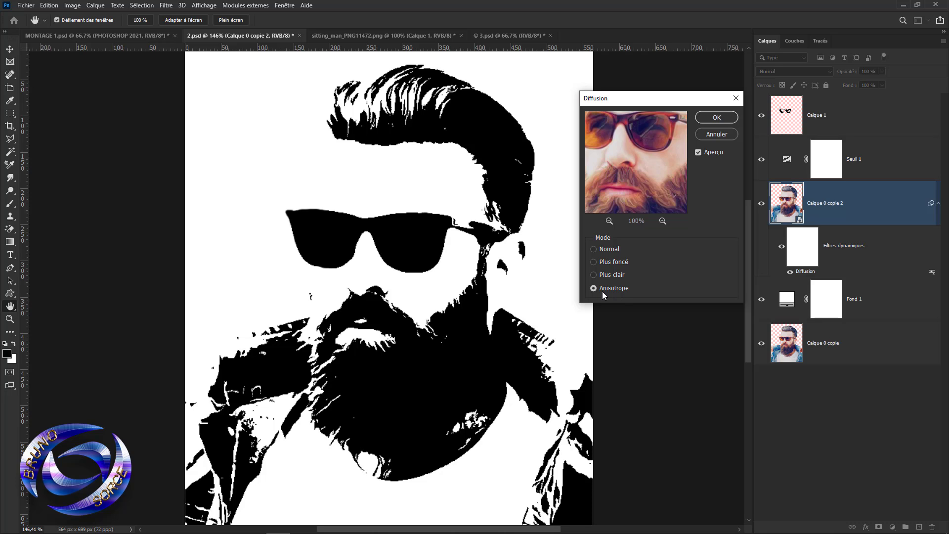
click(594, 247)
click(593, 262)
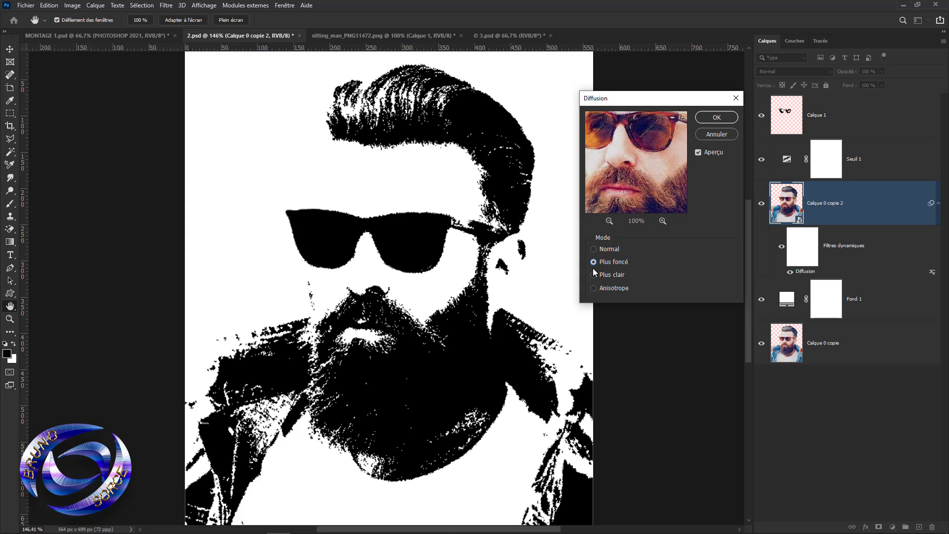
click(594, 275)
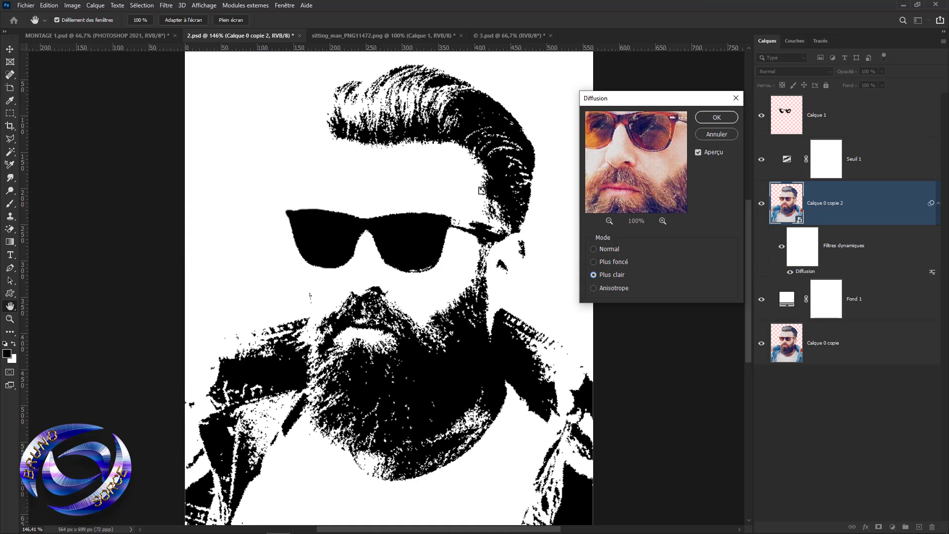
click(594, 288)
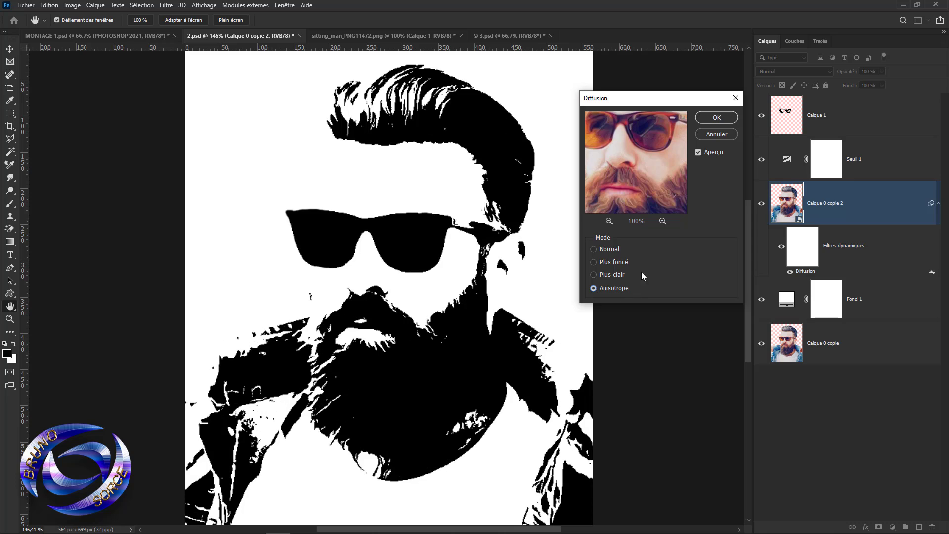
click(724, 119)
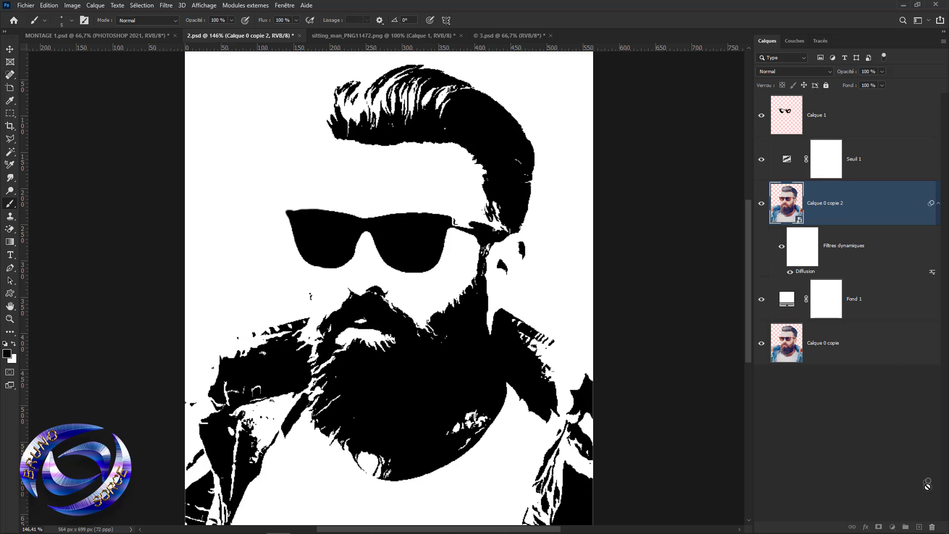
drag(802, 245, 930, 526)
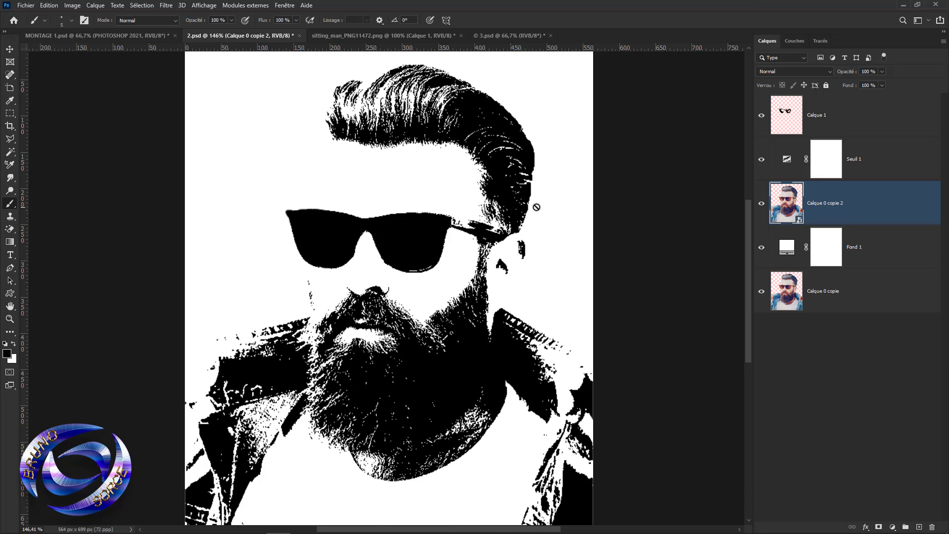
Hide the white fill layer and the lowest photo copy, and make the painted sunglasses layer active.
key(alt+bracketleft)
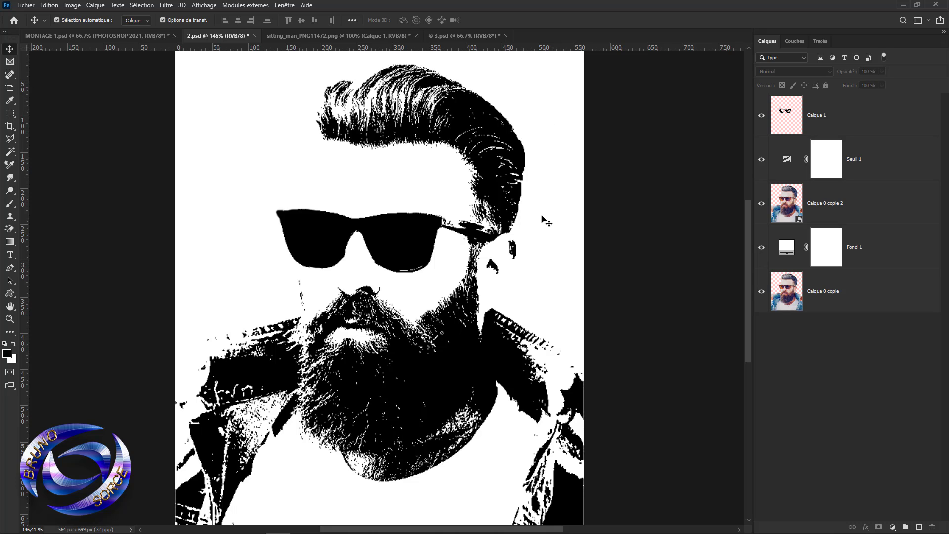
click(761, 247)
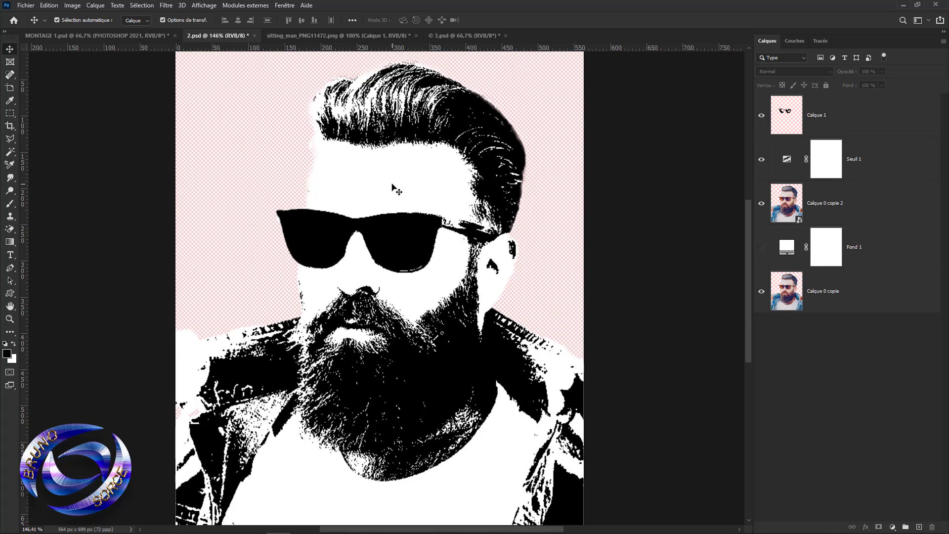
click(866, 124)
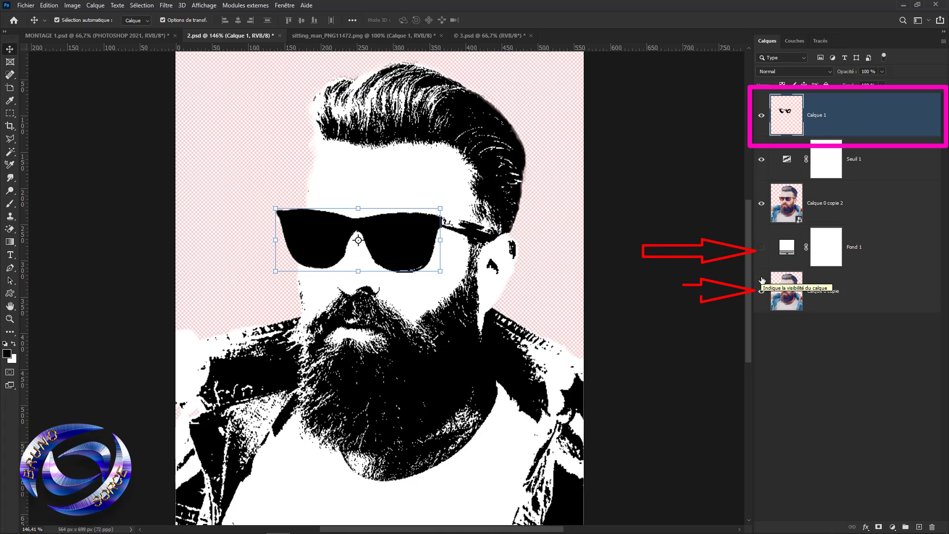
click(761, 292)
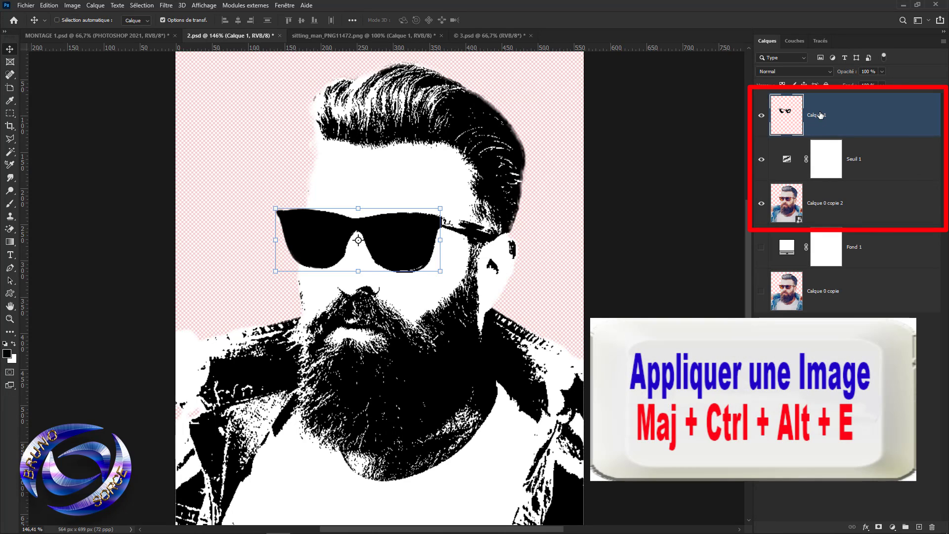
Stamp the visible layers into a new merged layer, and hide the sunglasses, threshold and Calque 0 copie 2 layers beneath it.
key(shift+ctrl+alt+e)
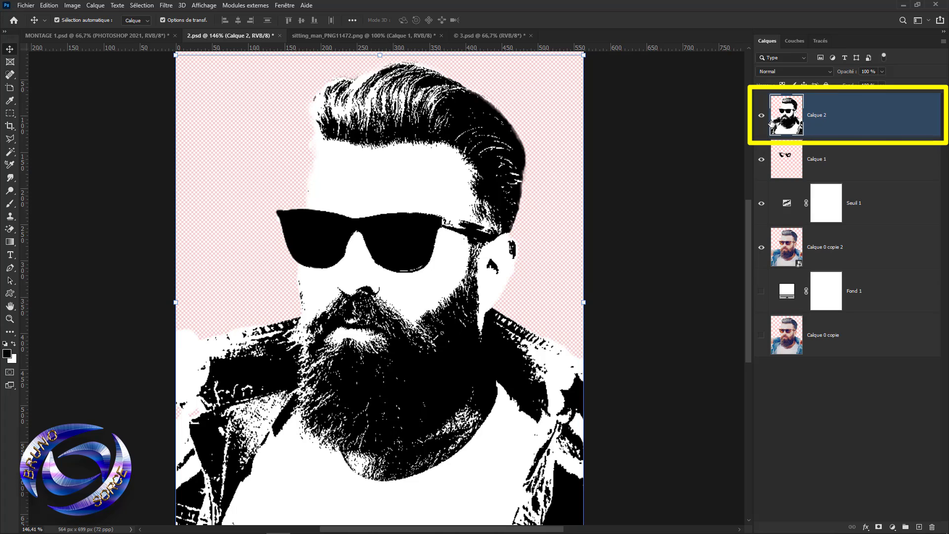
click(761, 159)
click(761, 203)
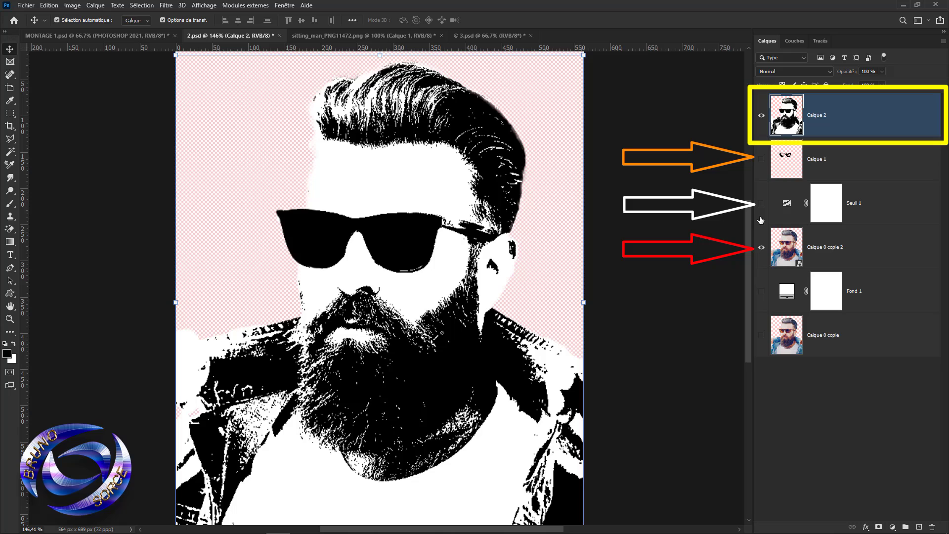
click(758, 248)
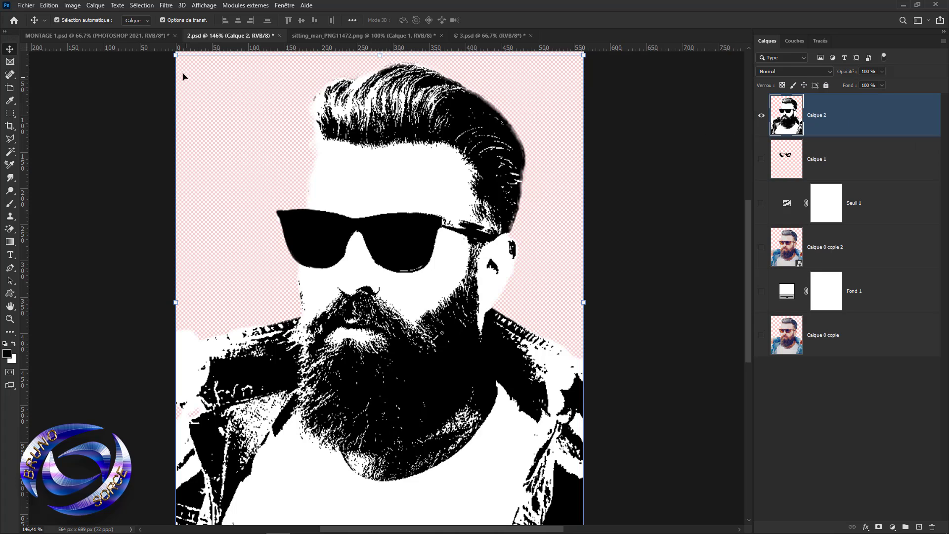
Select the highlights (Tons clairs) of the merged layer with Color Range, delete the selected white areas, and deselect.
click(147, 7)
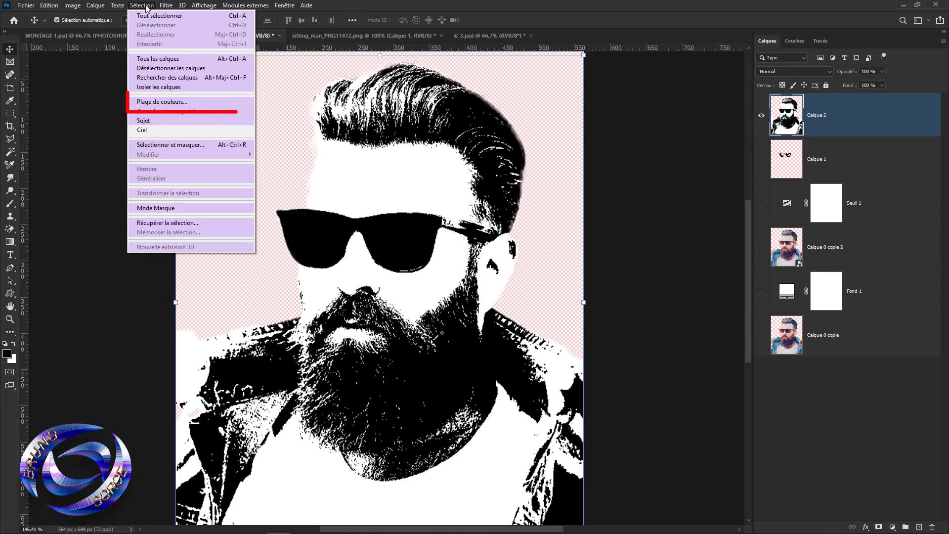
click(142, 102)
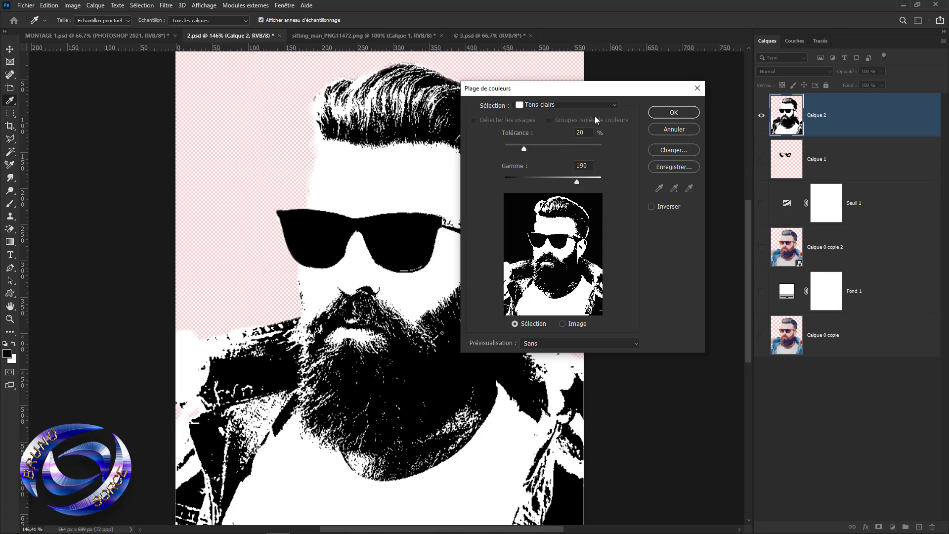
click(609, 105)
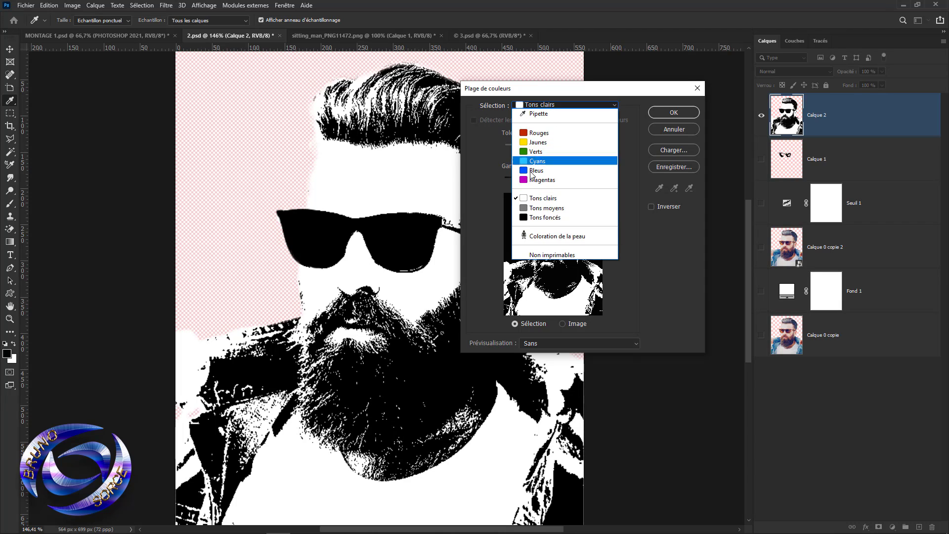
click(537, 200)
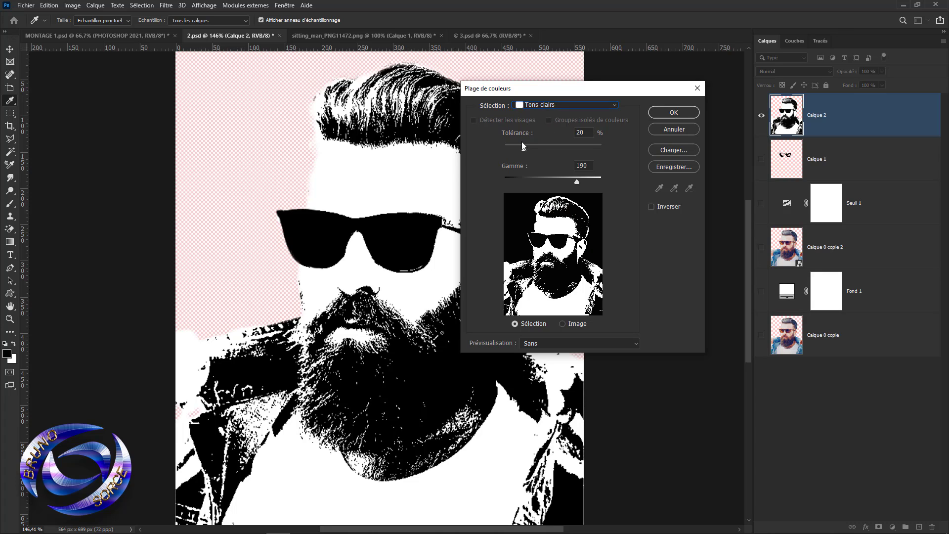
click(685, 111)
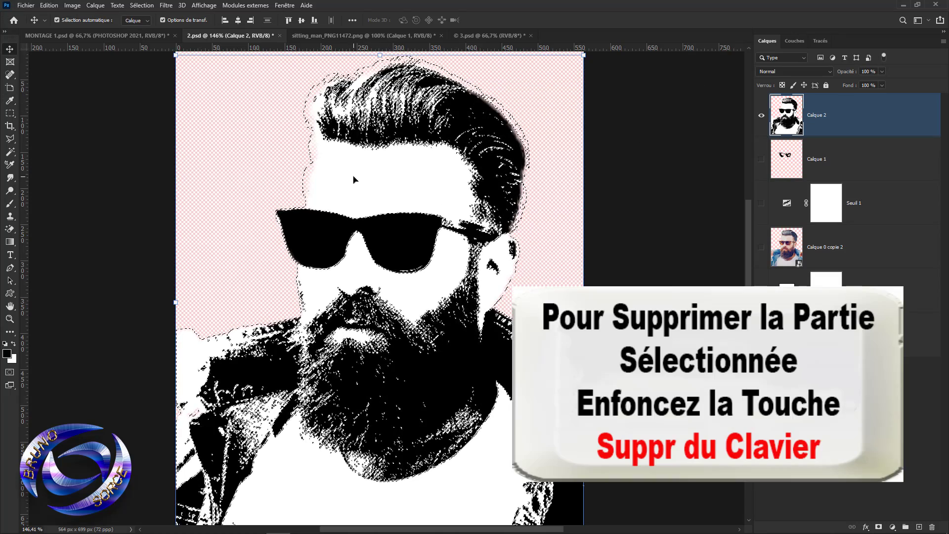
key(Delete)
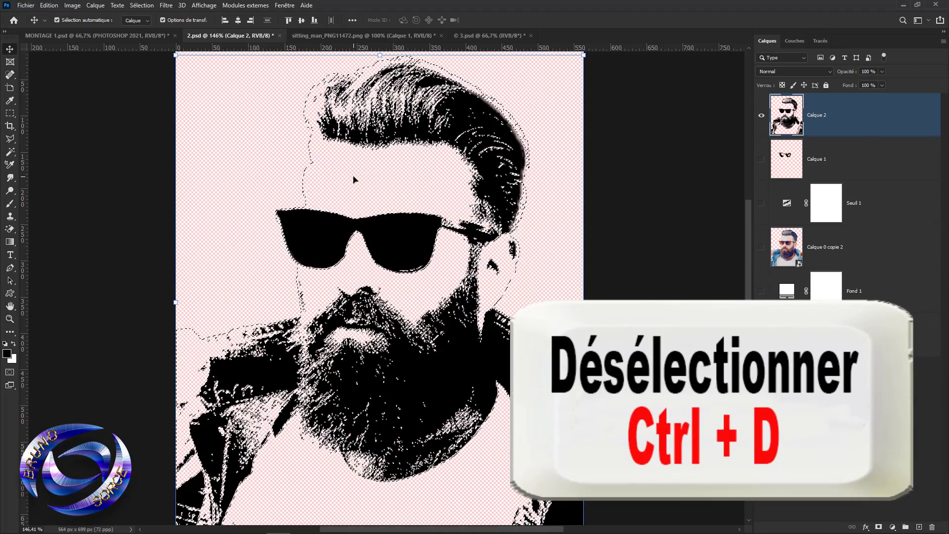
key(ctrl+d)
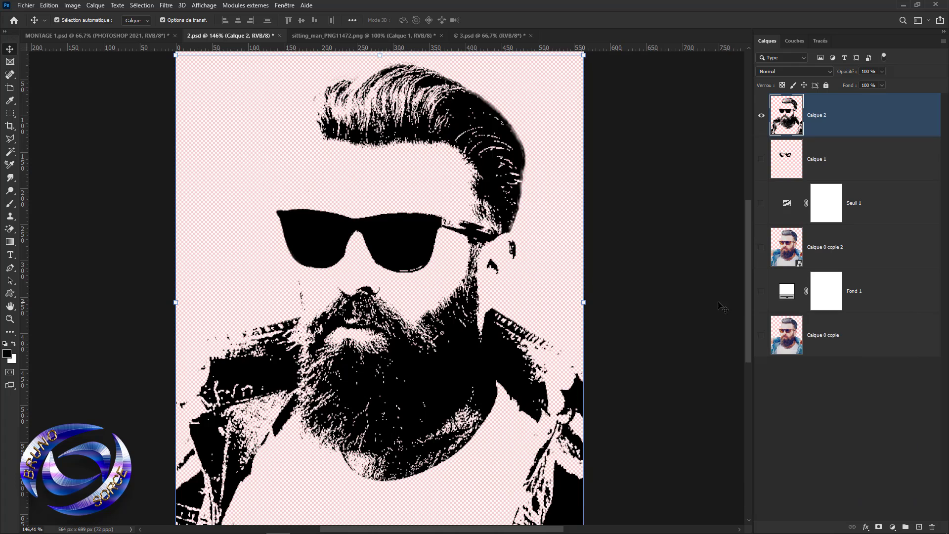
Show the solid fill layer Fond 1 and change its colour to red f90202.
click(761, 293)
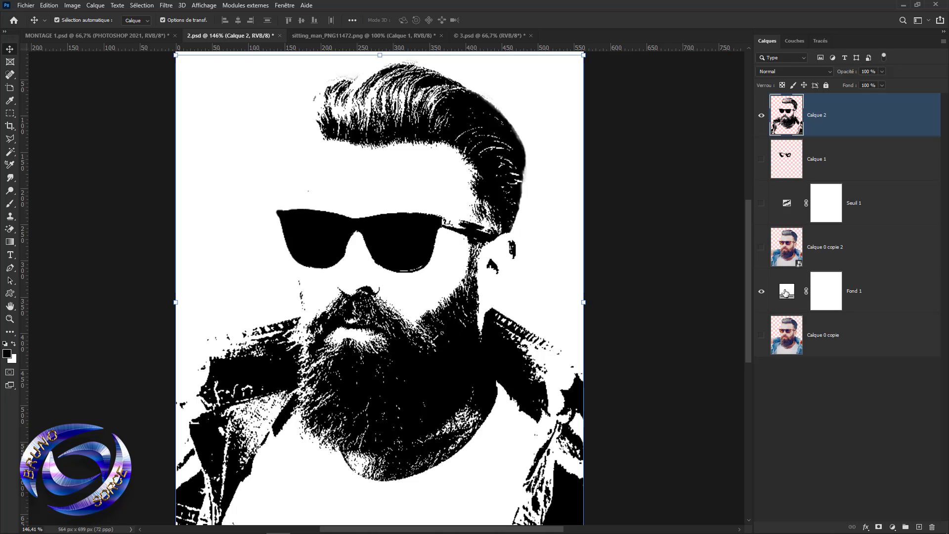
double_click(785, 293)
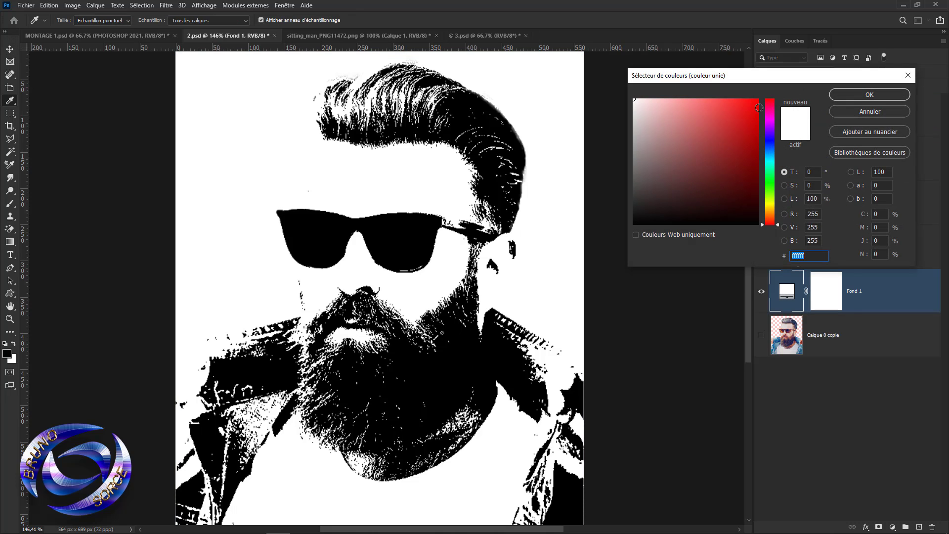
click(758, 101)
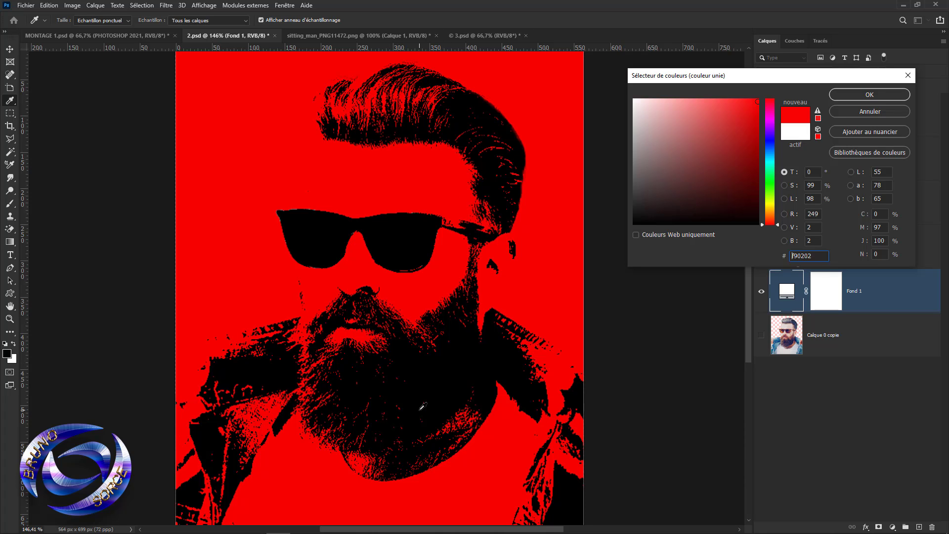
drag(767, 190, 769, 100)
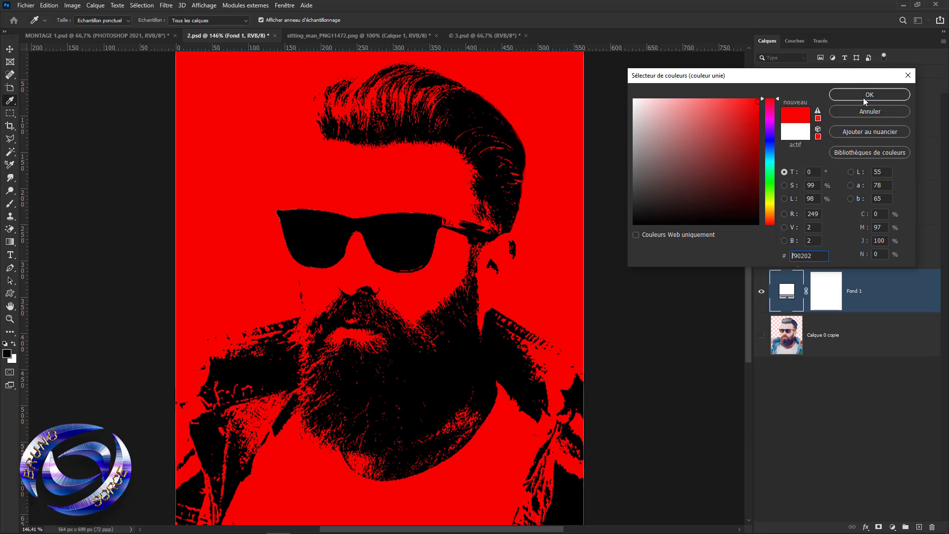
click(863, 97)
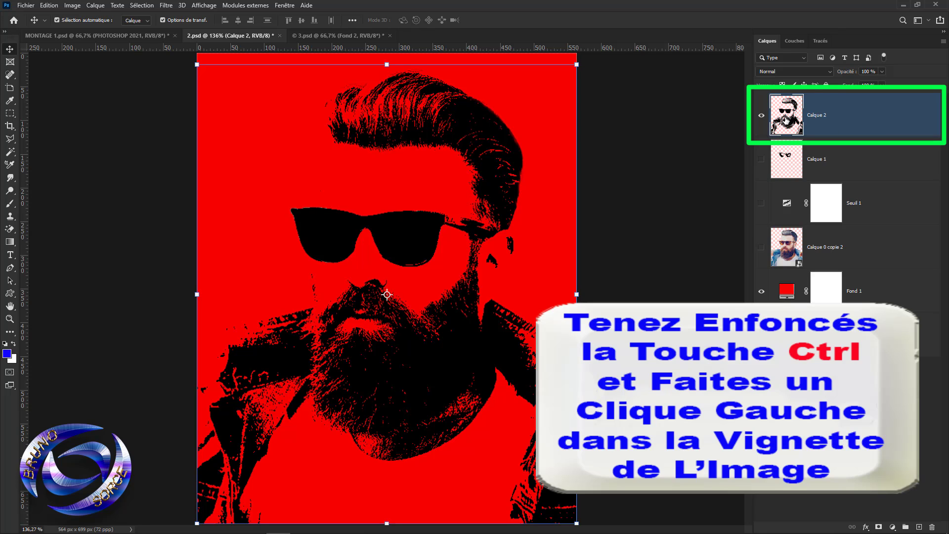
Load the black artwork of Calque 2 as a selection and add a solid colour fill layer masked by it.
key(ctrl)
ctrl+click(787, 121)
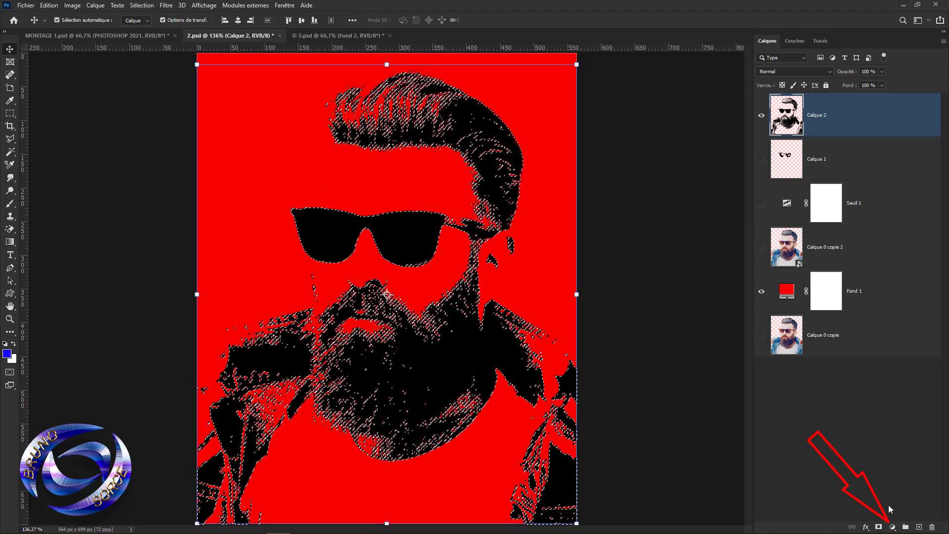
click(892, 527)
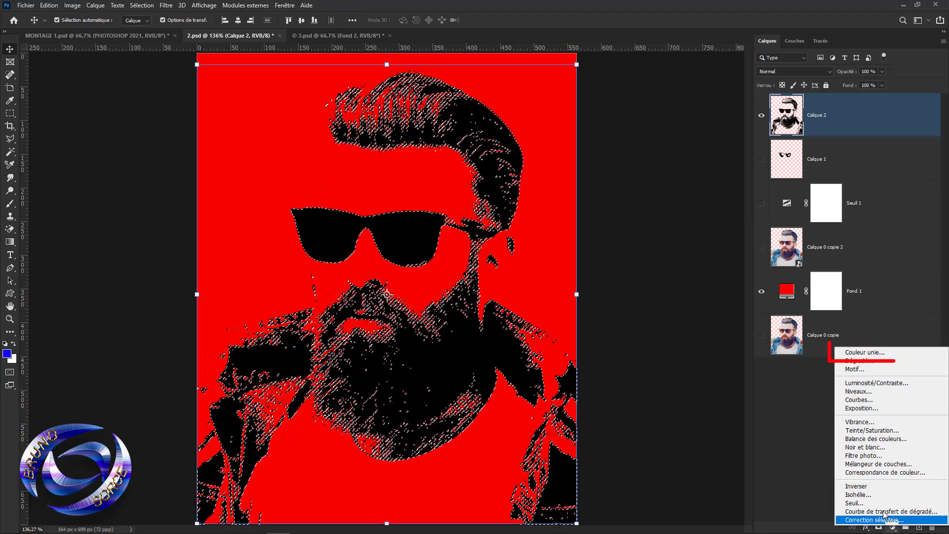
click(850, 352)
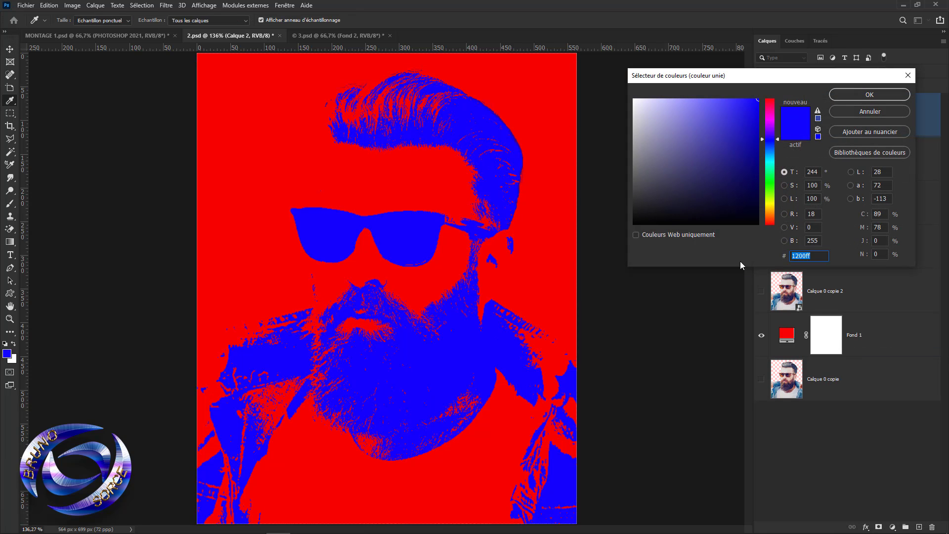
Try green, lighter blue and near-white on the new portrait fill, and set its colour to blue 0829f6.
click(772, 184)
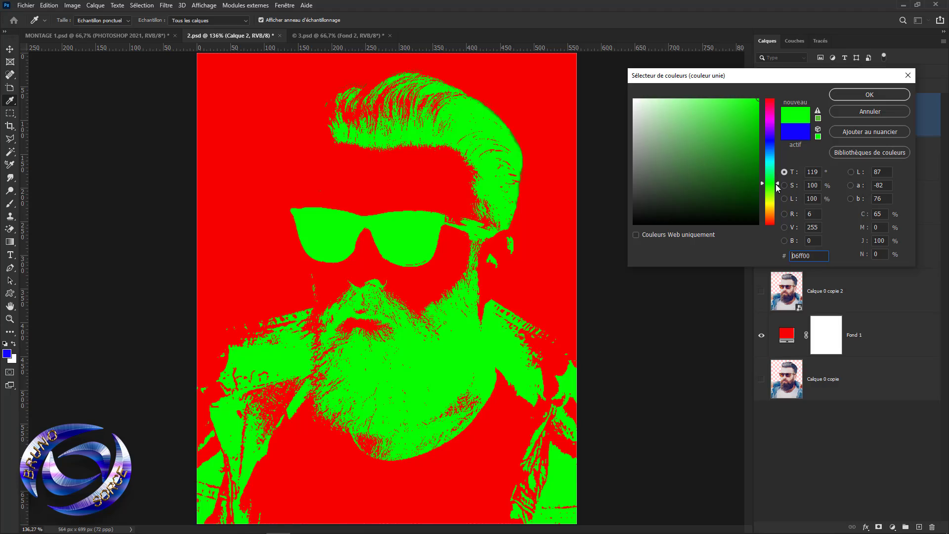
drag(776, 185, 781, 146)
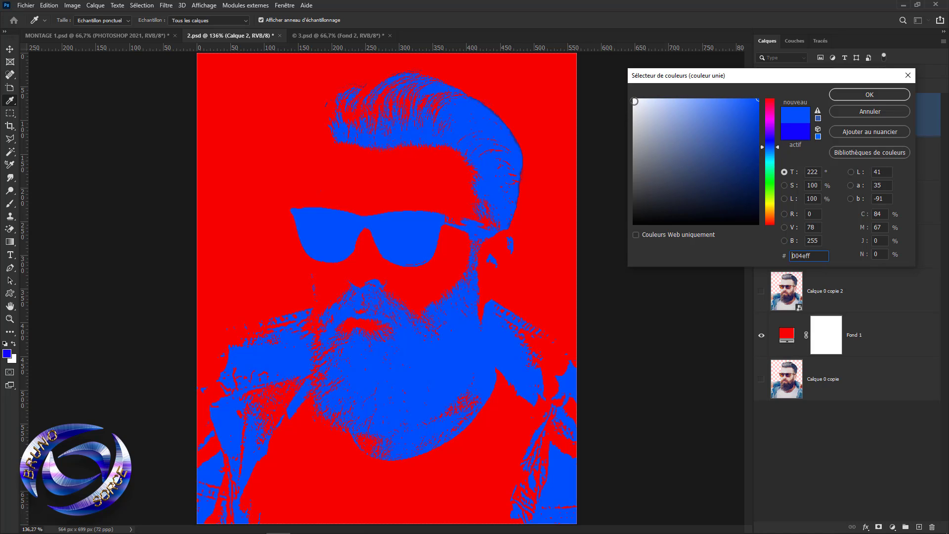
click(635, 102)
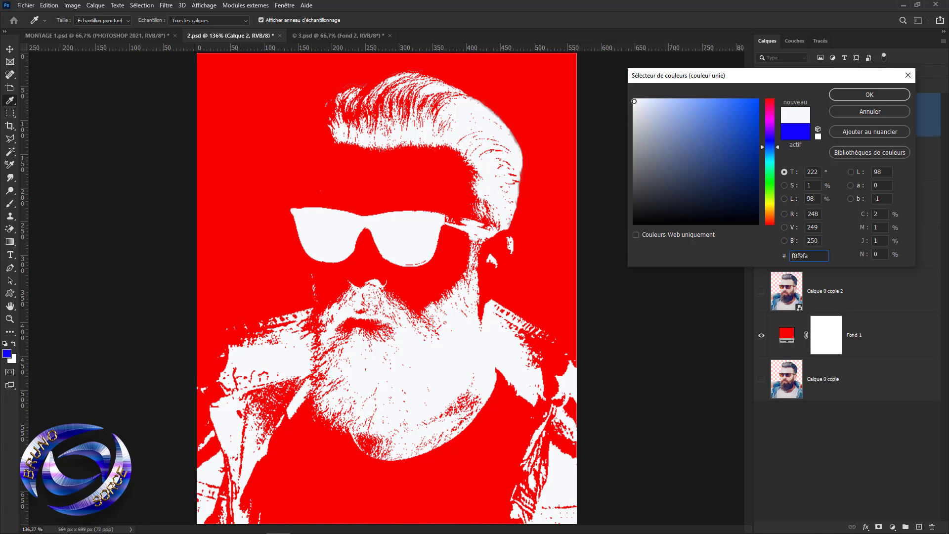
click(769, 121)
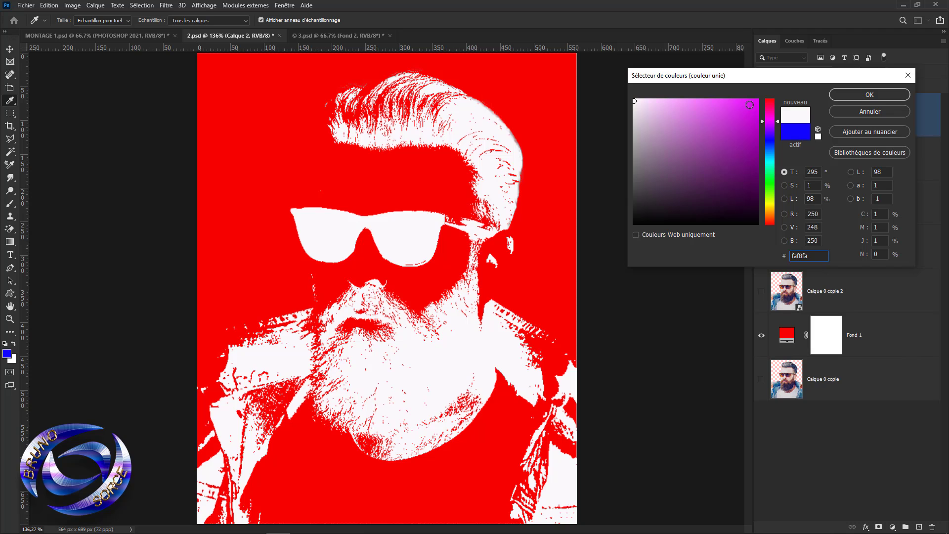
click(754, 103)
drag(770, 185, 769, 144)
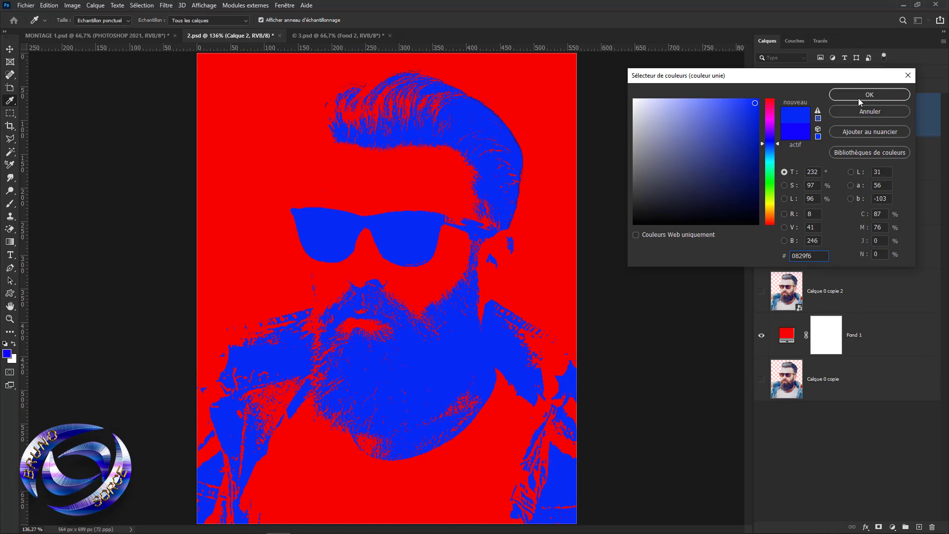
click(858, 98)
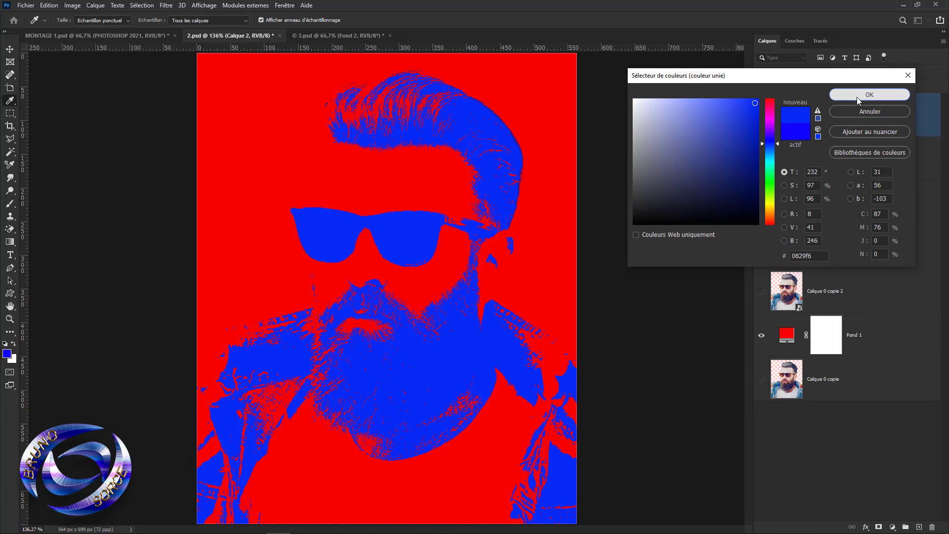
Change the colour of the background fill layer Fond 1 to off-white f6f0f0.
double_click(786, 337)
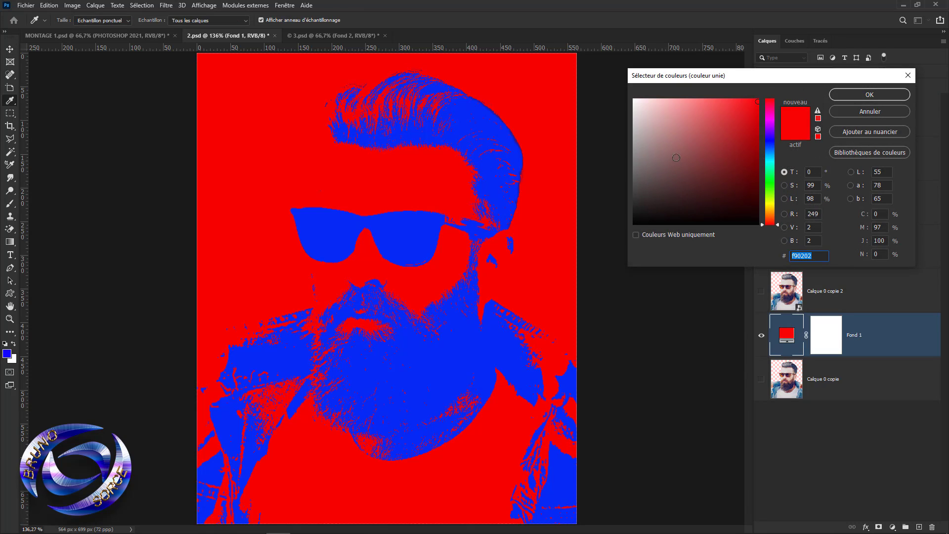
click(636, 103)
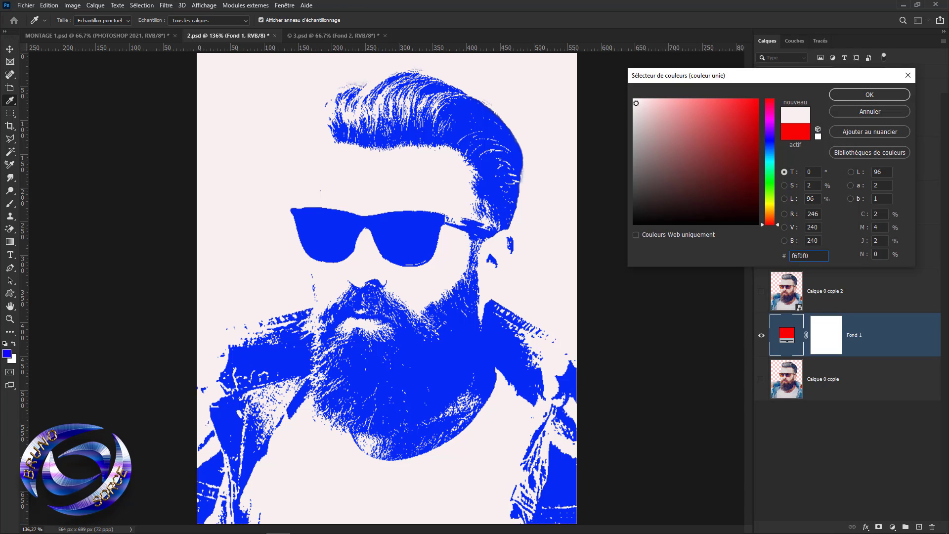
click(858, 95)
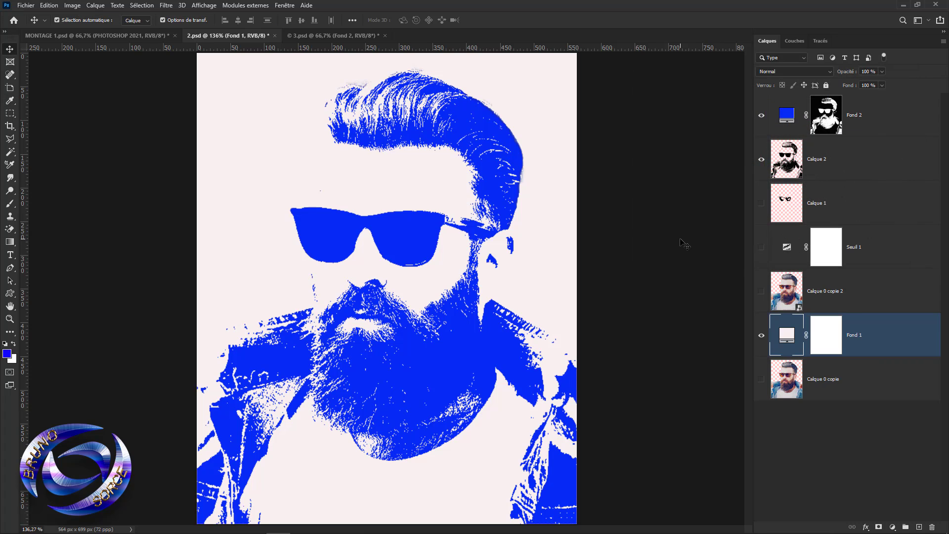